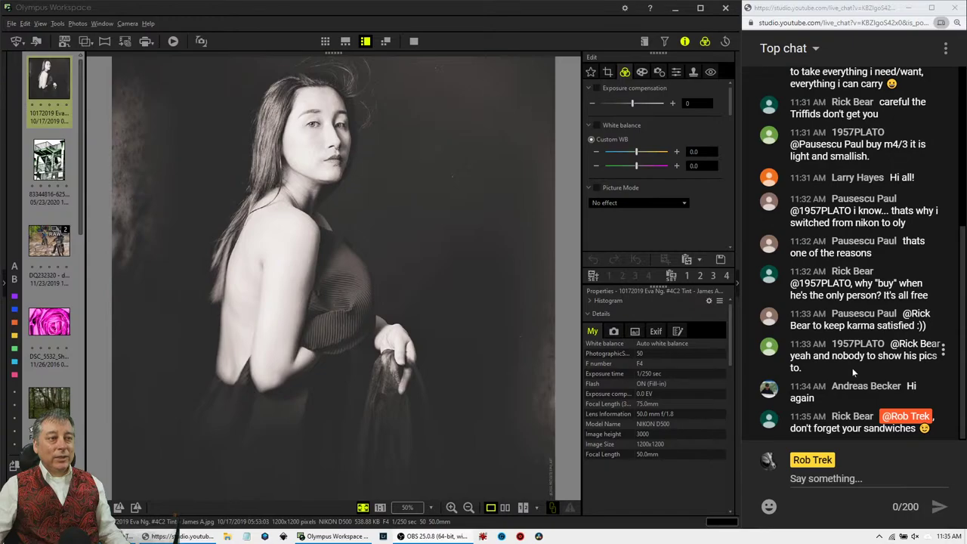
scroll(852, 367, "up", 2)
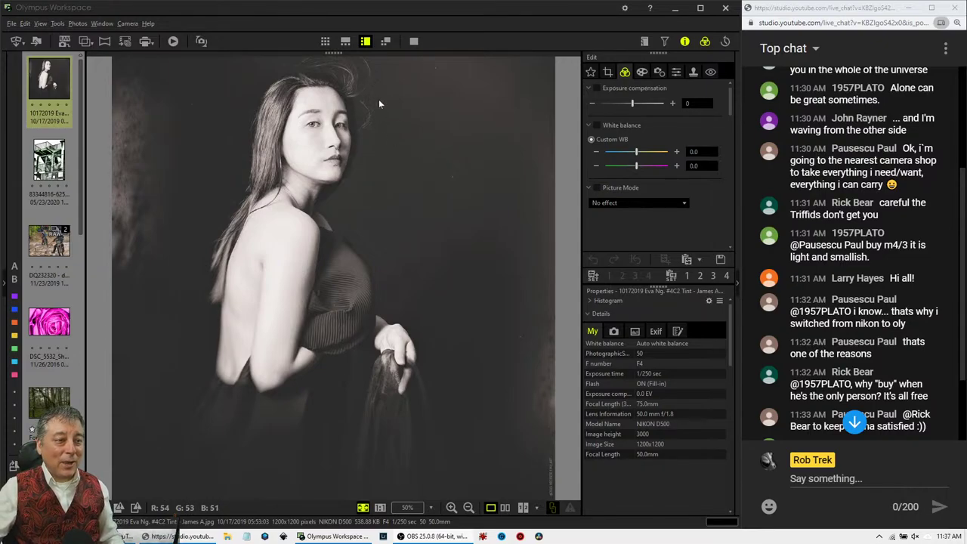
scroll(869, 363, "down", 2)
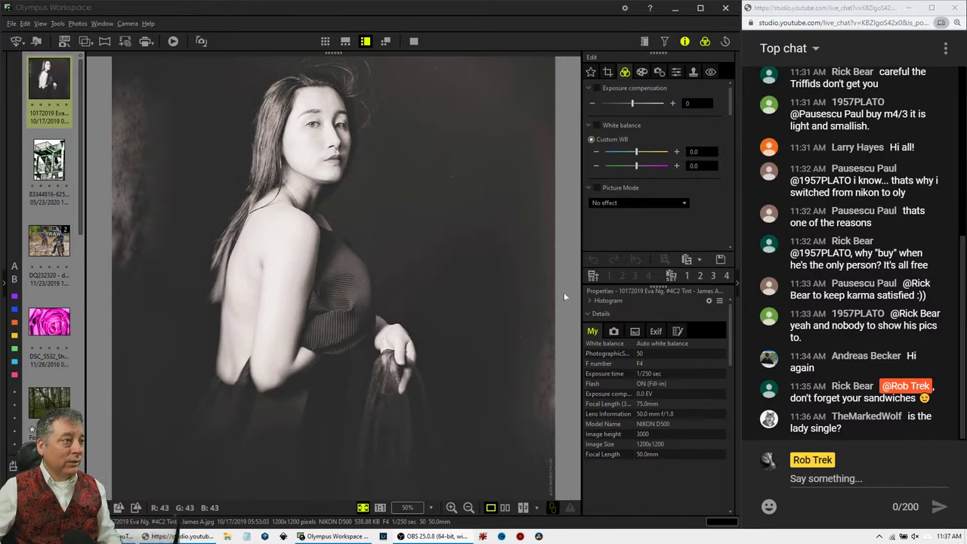
Apply Dehaze to the portrait of the woman with a value of 85.
scroll(636, 222, "down", 5)
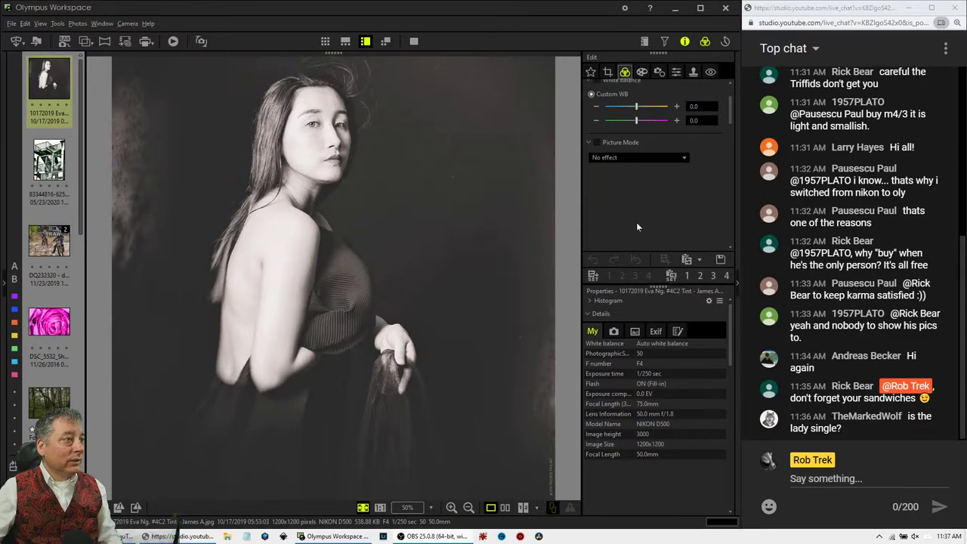
scroll(636, 222, "down", 2)
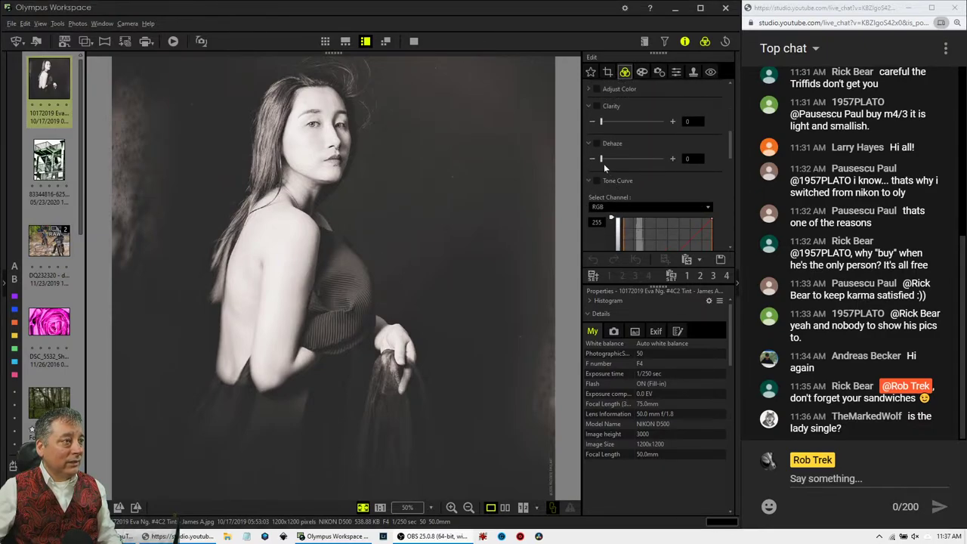
left_click_drag(601, 160, 643, 162)
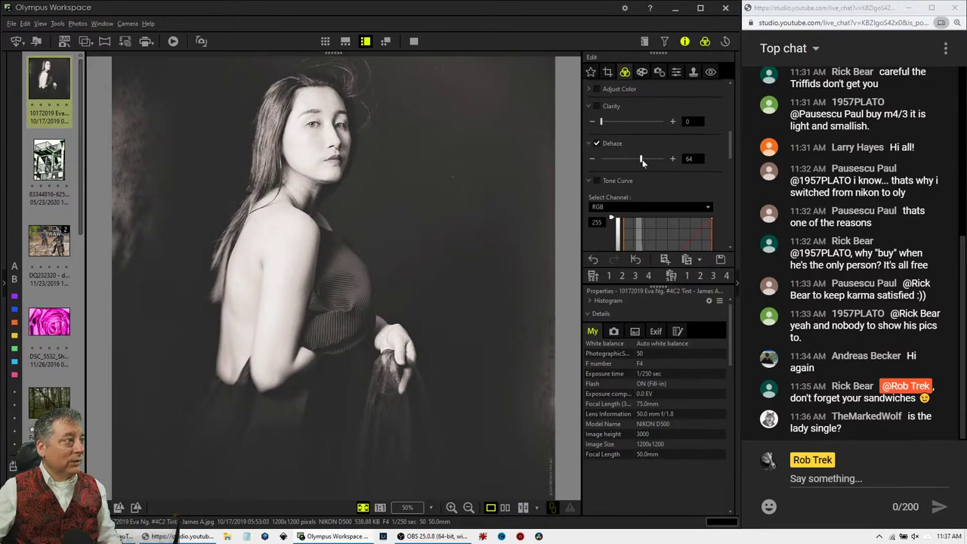
left_click_drag(643, 162, 660, 162)
left_click_drag(660, 161, 654, 161)
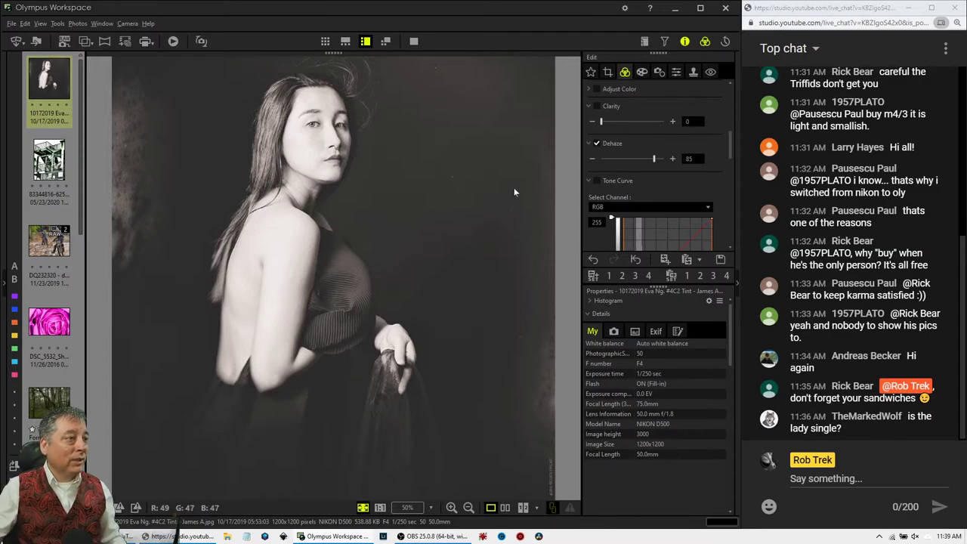
Darken the portrait's shadows with the RGB tone curve by setting the black input point to 18, keeping the white point at 255.
scroll(692, 179, "down", 5)
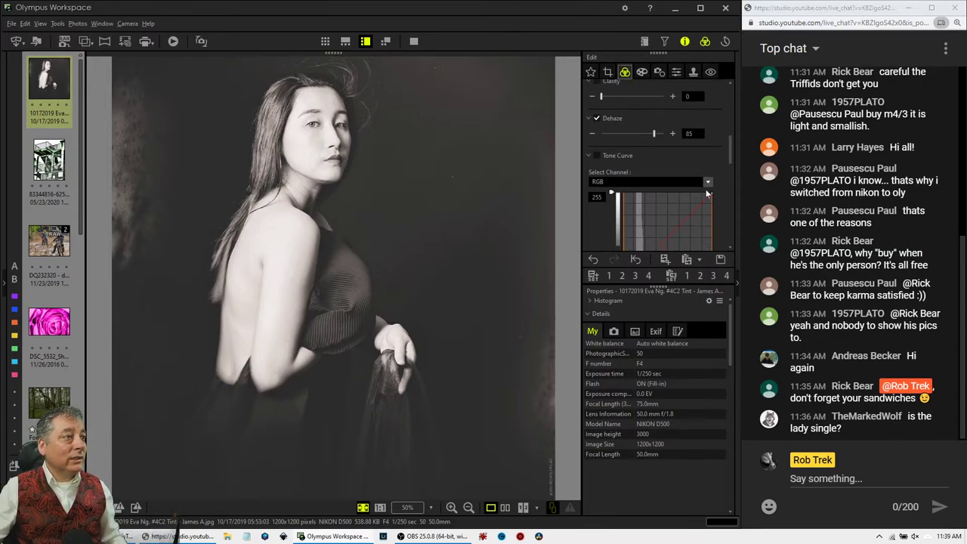
scroll(713, 204, "up", 1)
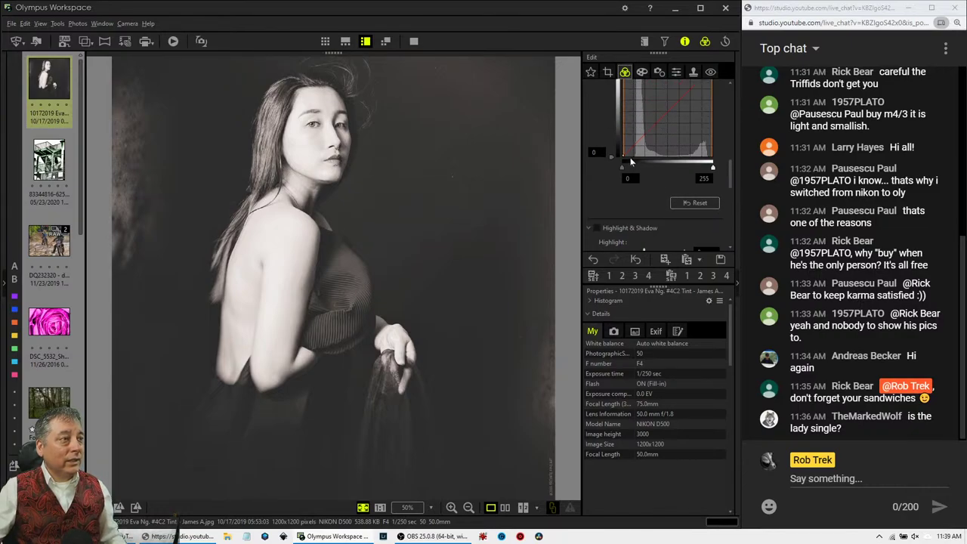
scroll(644, 195, "up", 1)
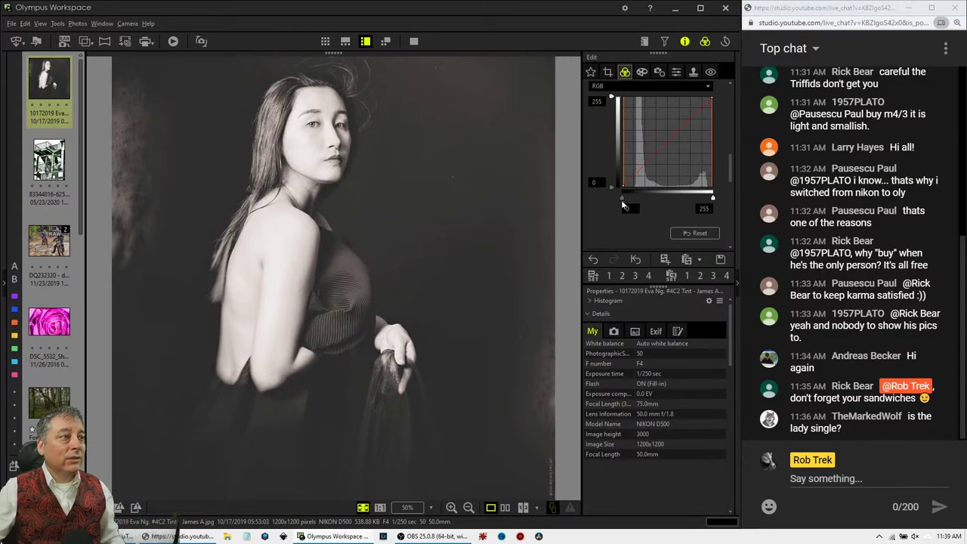
left_click_drag(622, 200, 634, 201)
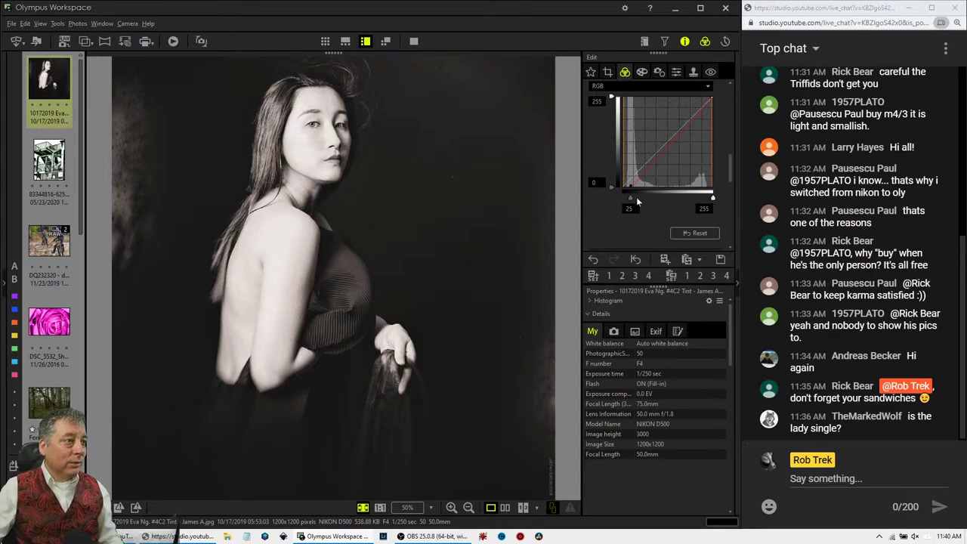
left_click_drag(632, 200, 630, 203)
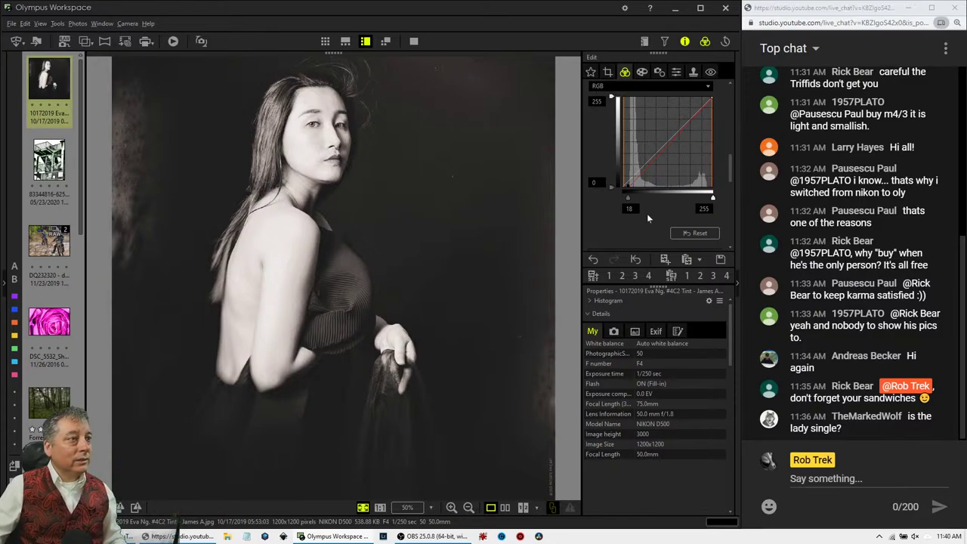
left_click_drag(715, 201, 720, 201)
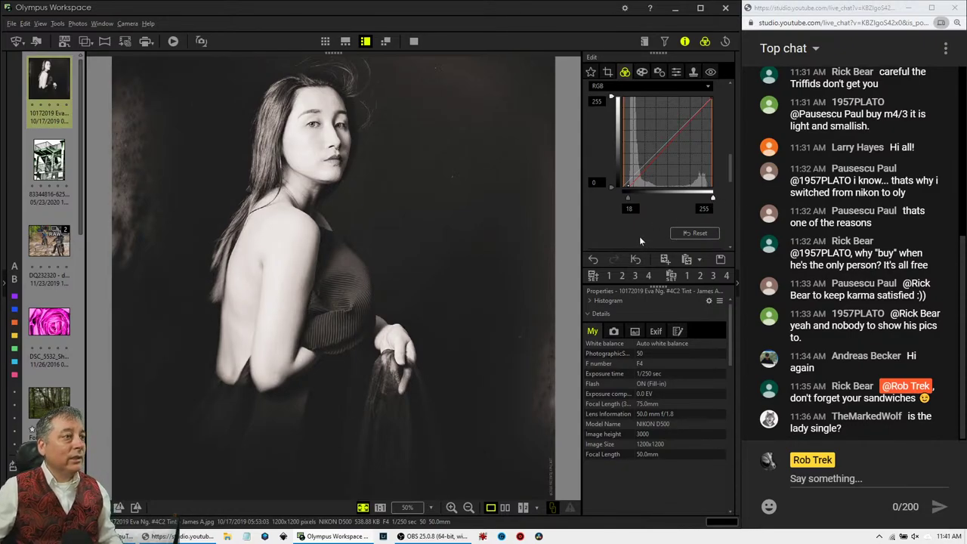
Reset the portrait's Dehaze amount to 0.
scroll(639, 236, "down", 2)
scroll(652, 222, "up", 5)
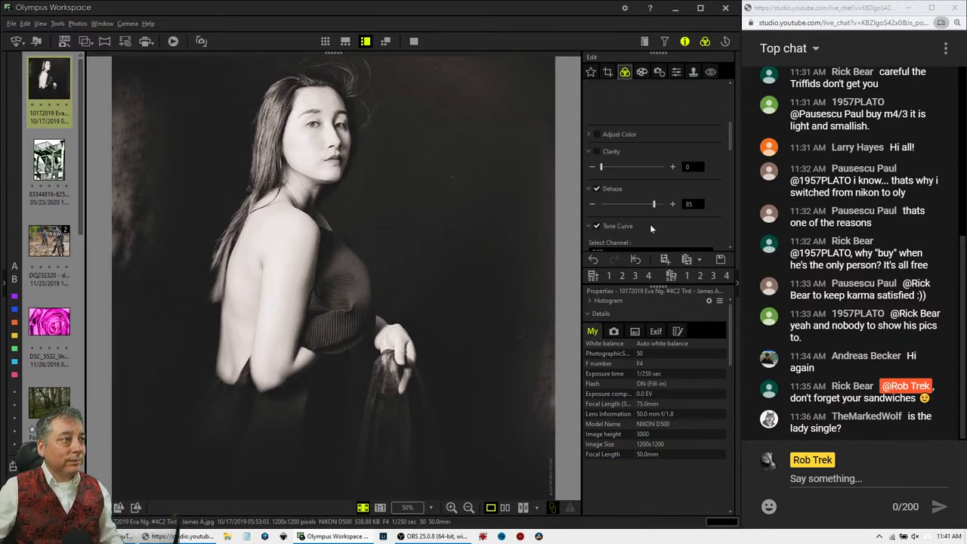
left_click_drag(654, 204, 601, 204)
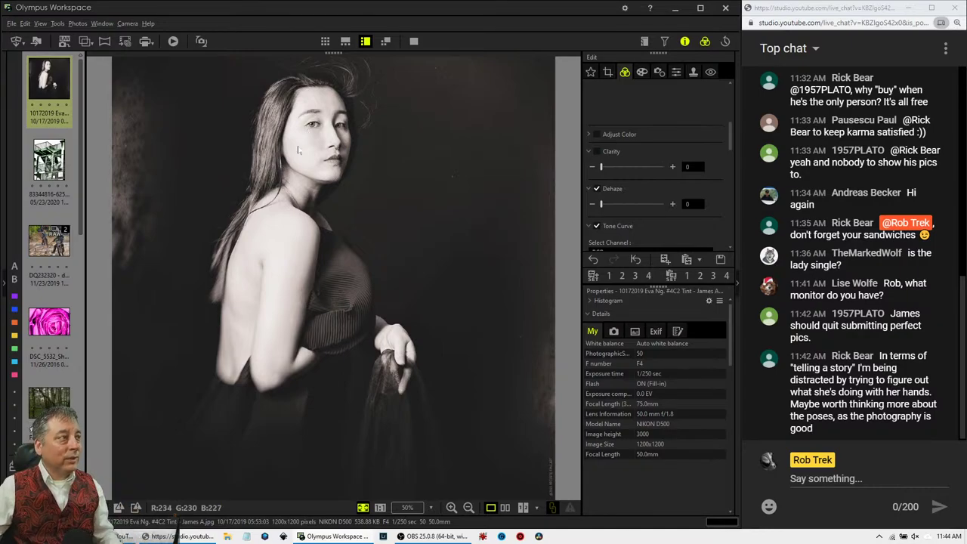
Examine the woman's face at actual size, and view the staircase photo before returning to the portrait.
left_click(319, 129)
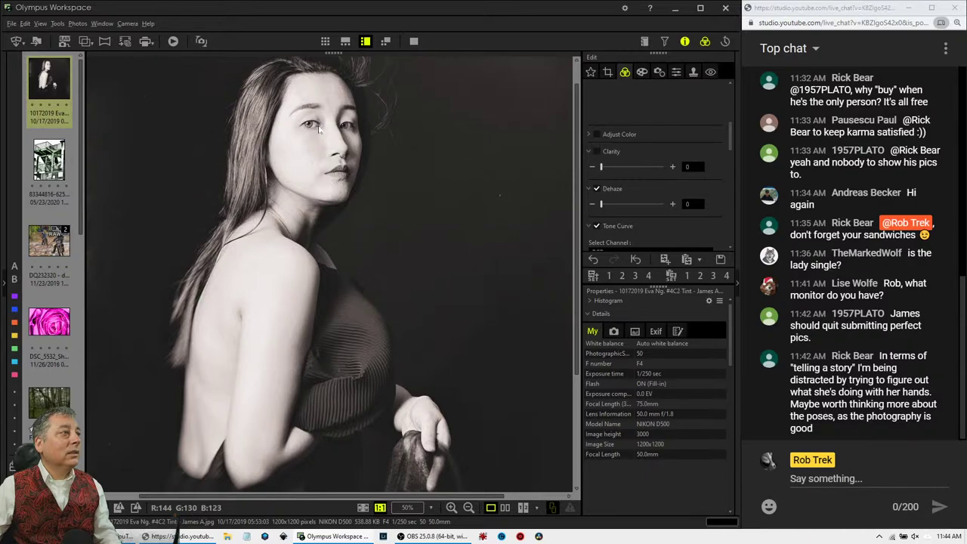
left_click(390, 201)
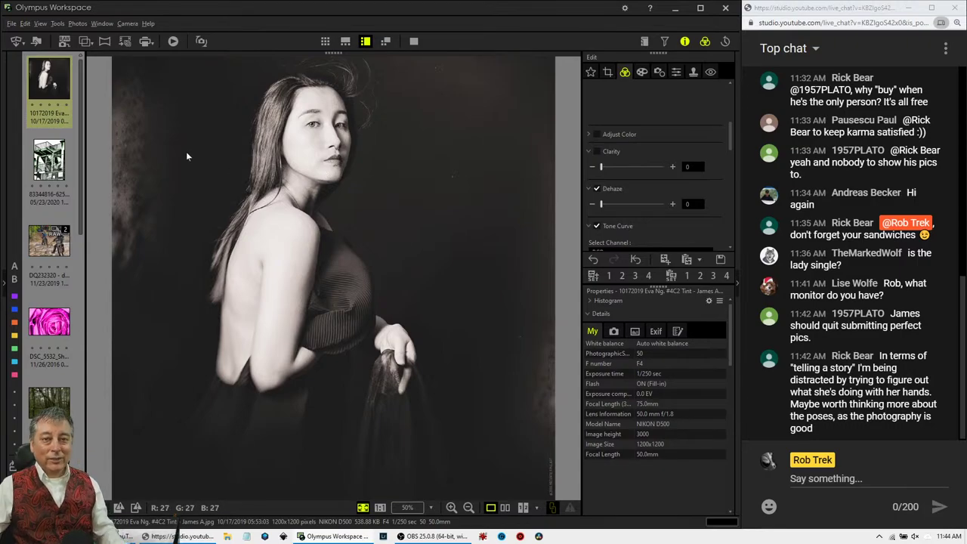
left_click(61, 166)
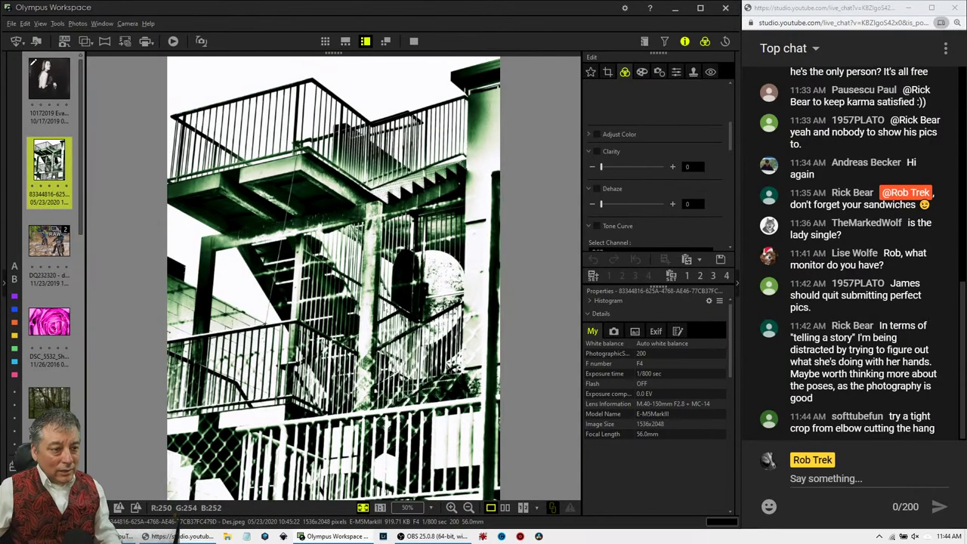
left_click(52, 79)
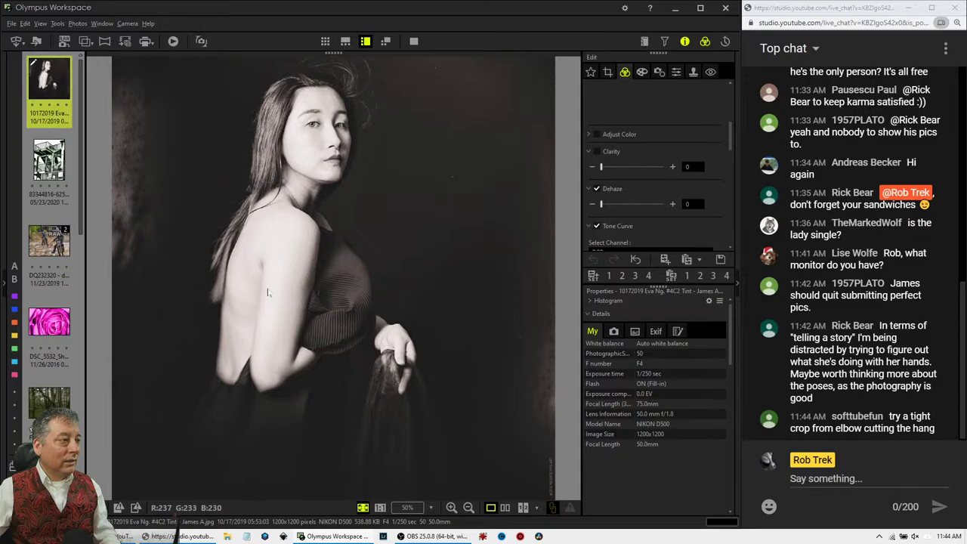
Crop the portrait to 714 x 981 pixels, cutting off the hand and the lower part, and view the cropped result.
left_click(608, 72)
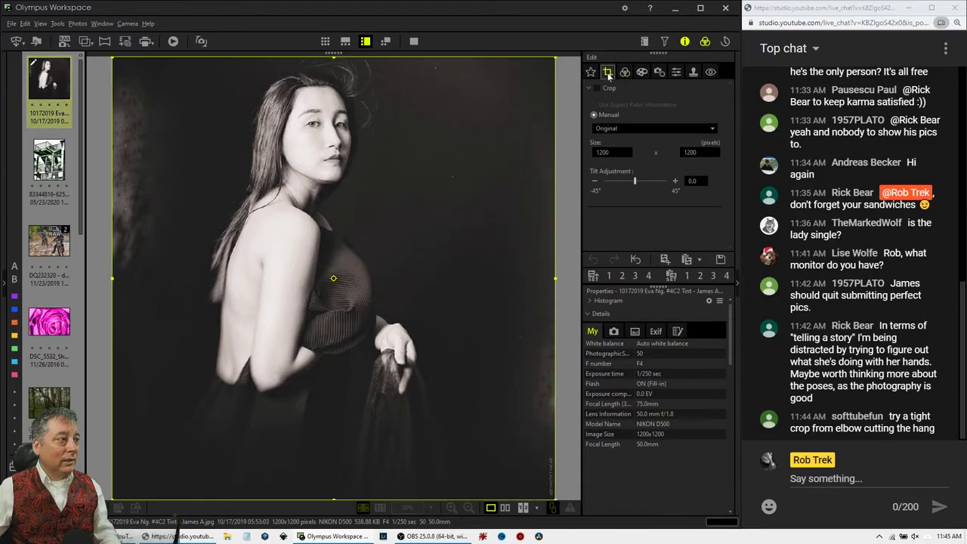
left_click_drag(556, 278, 376, 282)
left_click_drag(245, 497, 247, 418)
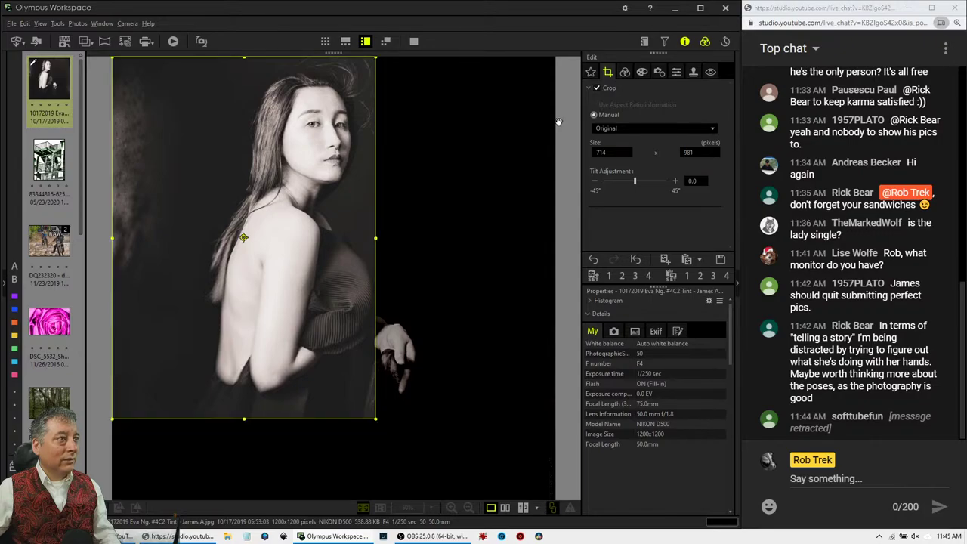
left_click(623, 73)
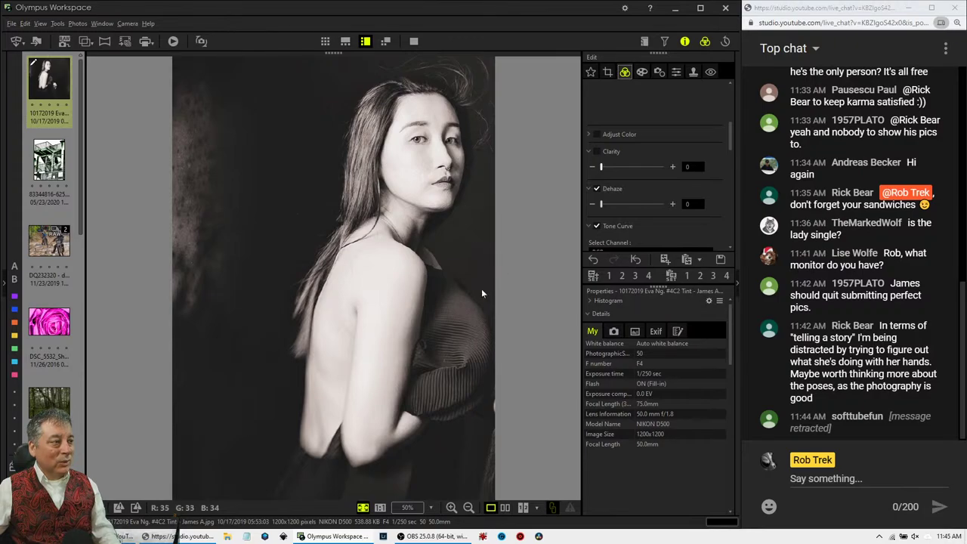
Enlarge the portrait's crop to 1028 x 1200 pixels, restoring the full height and trimming only the dark area on the right.
left_click(607, 72)
left_click_drag(375, 238, 492, 238)
left_click_drag(302, 420, 301, 519)
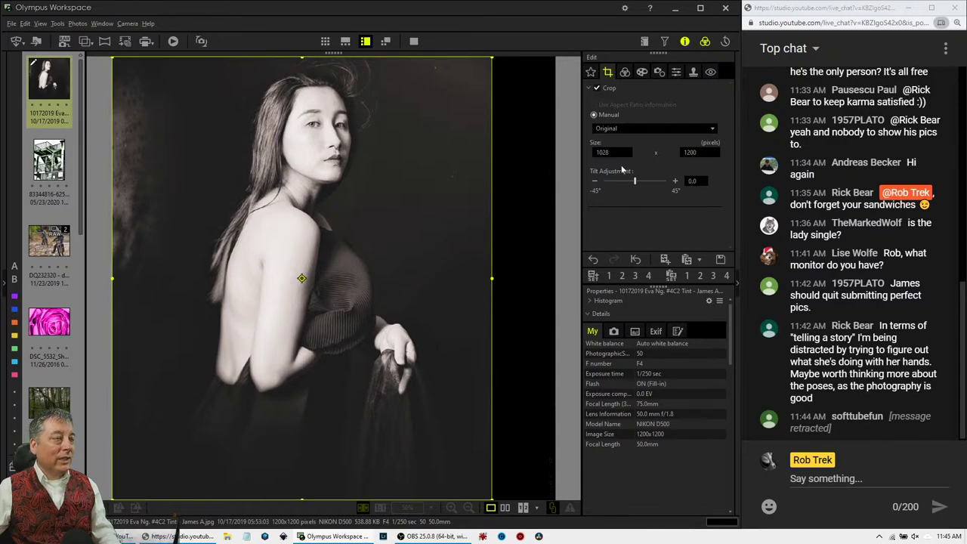
Set up the Clone Stamp Tool with size 152 and blur 71.
left_click(692, 73)
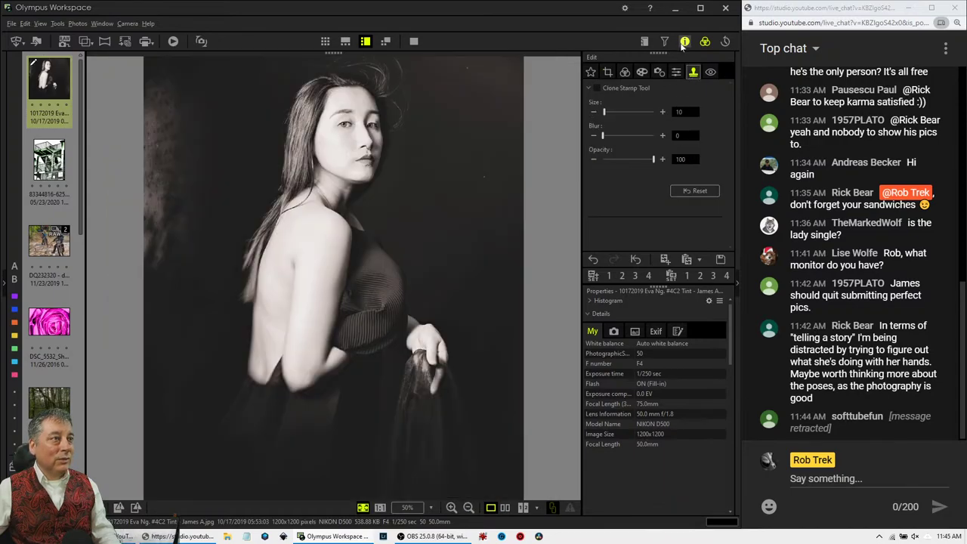
left_click_drag(604, 113, 683, 120)
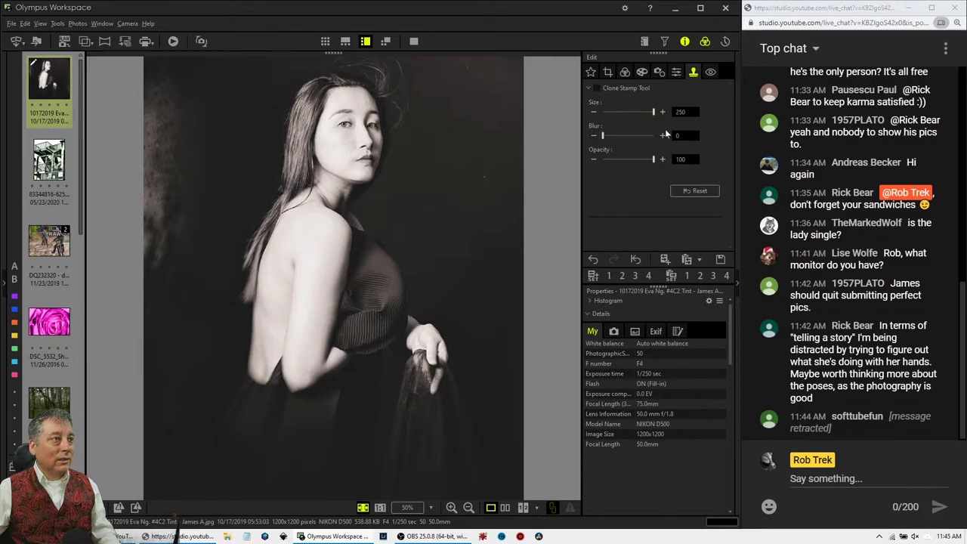
left_click_drag(603, 136, 643, 142)
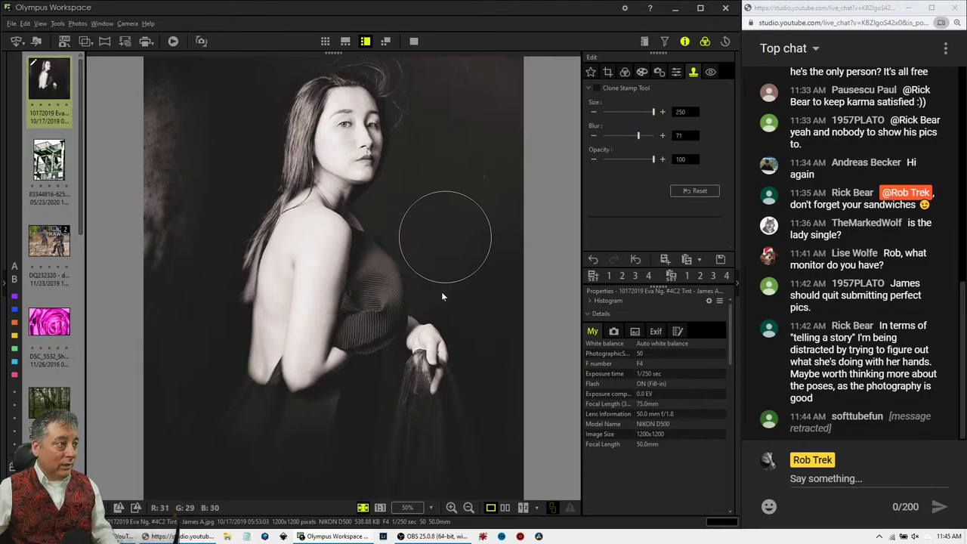
left_click_drag(655, 114, 633, 113)
Try to clone the dark background beside the woman over her hand and the draped fabric.
left_click(471, 233)
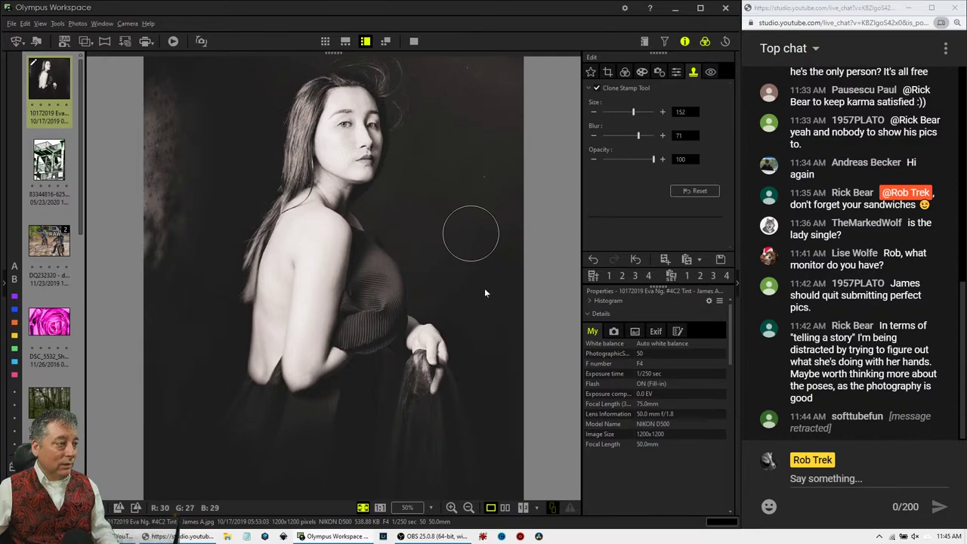
left_click_drag(425, 361, 430, 377)
mouse_move(430, 340)
left_mouse_down()
mouse_move(416, 360)
mouse_move(420, 337)
left_mouse_up()
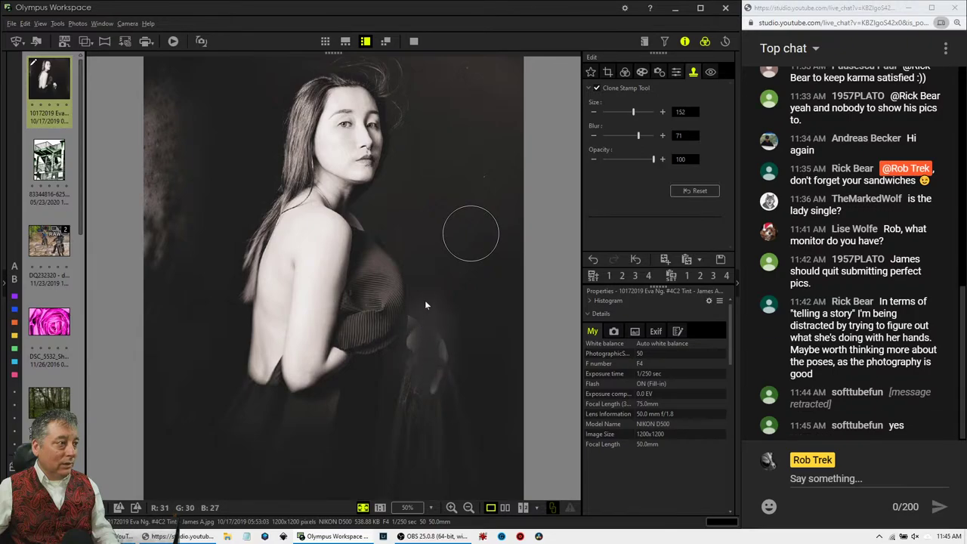
left_click(432, 265)
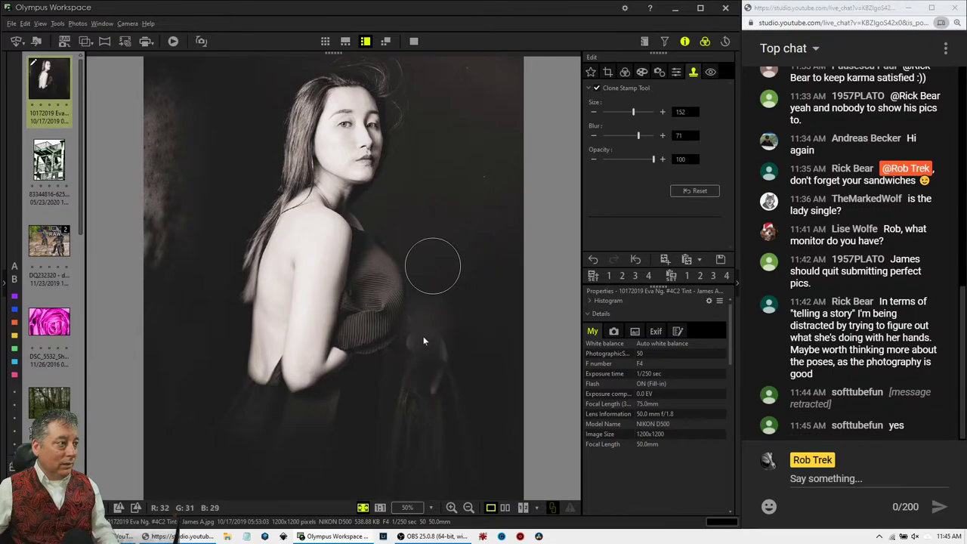
Undo the clone strokes over the hand and discard the remaining ones by turning the Clone Stamp correction off and on.
key("ctrl+z")
key("ctrl+z")
key("ctrl+z")
key("ctrl+z")
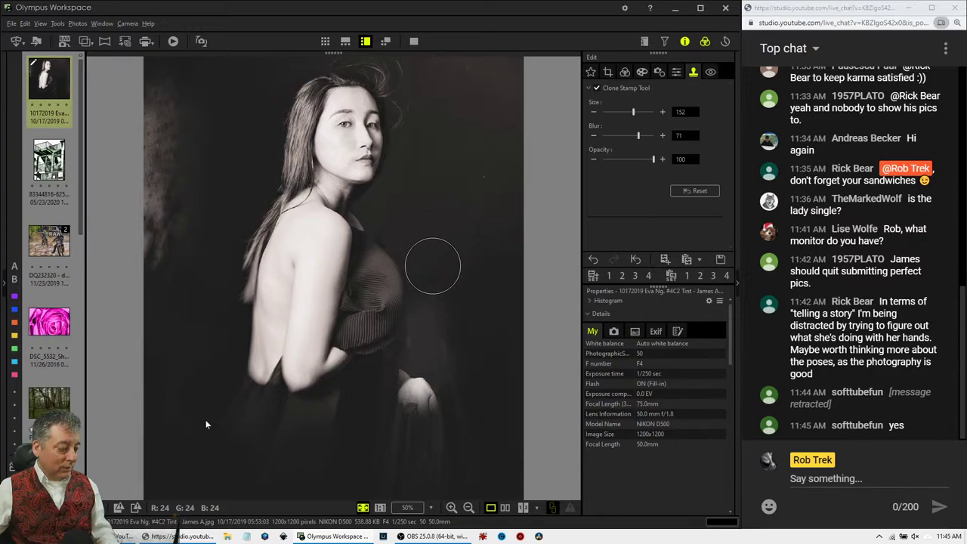
key("ctrl+y")
key("ctrl+z")
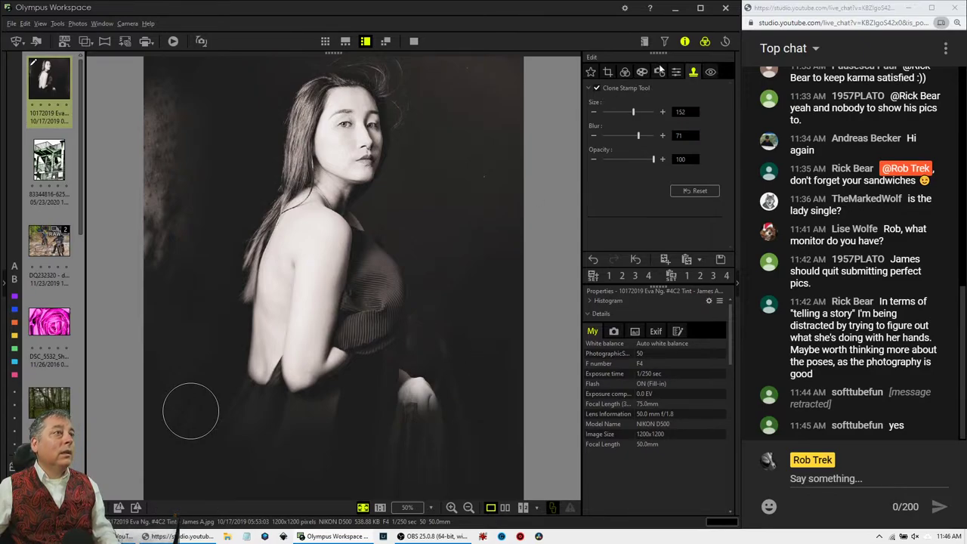
left_click(598, 88)
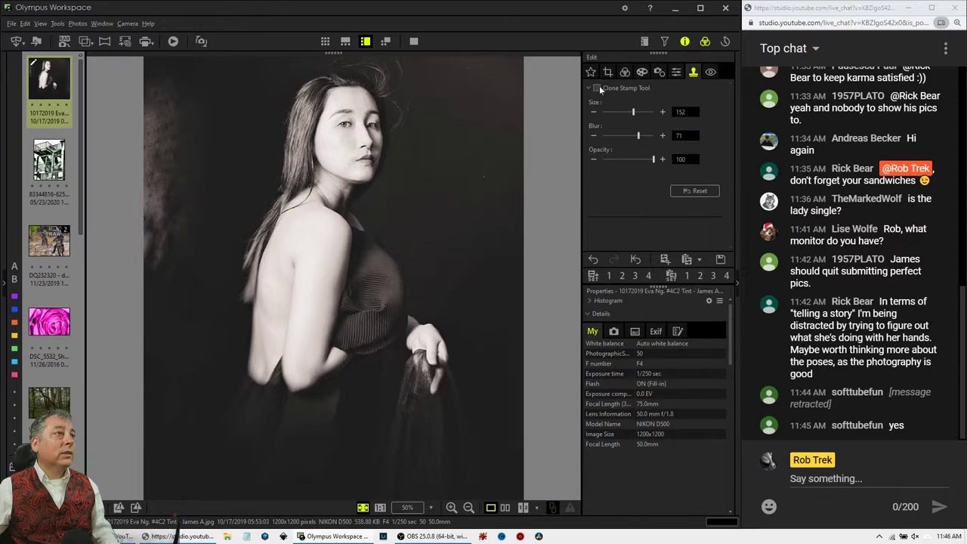
left_click(597, 88)
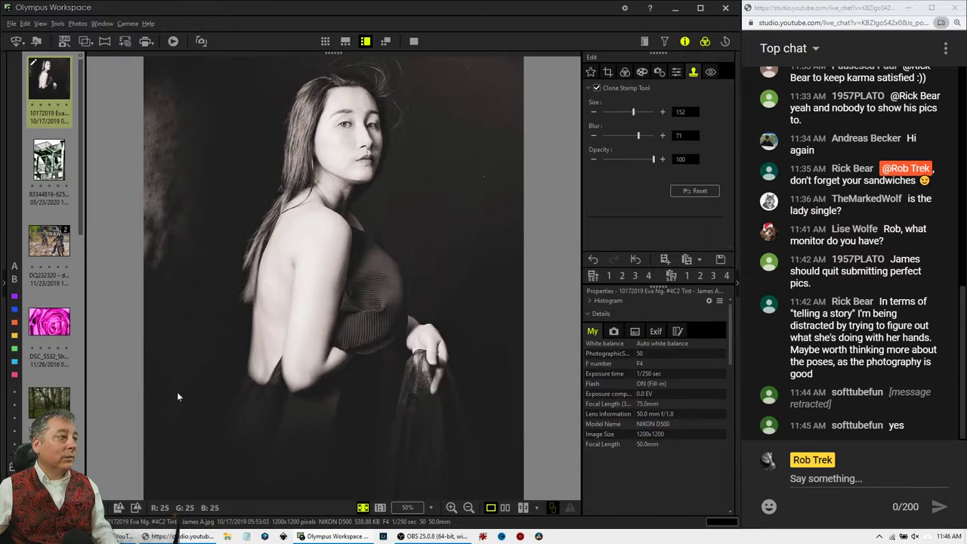
Clone the dark background over the woman's hand and draped fabric, sampling from the lower left background and beside her torso.
left_click(184, 360)
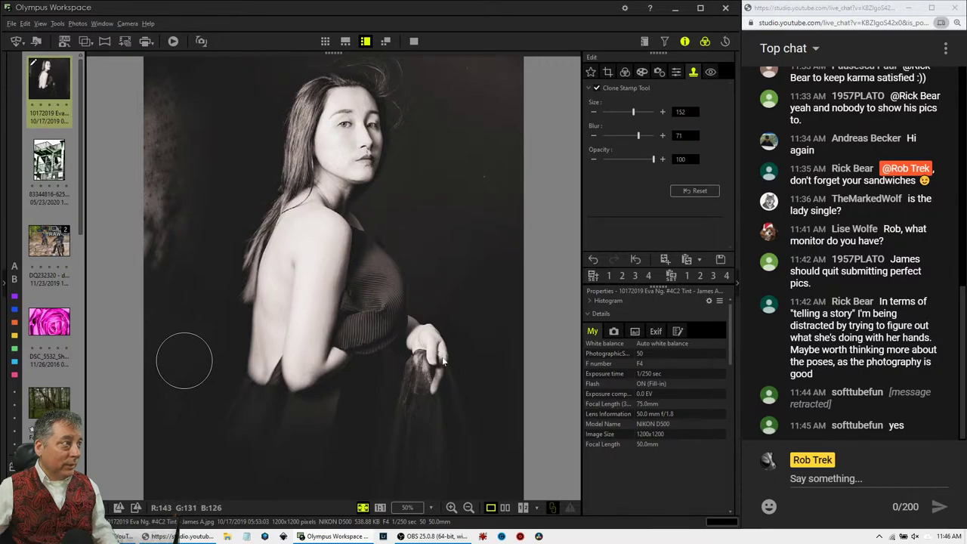
left_click(441, 291)
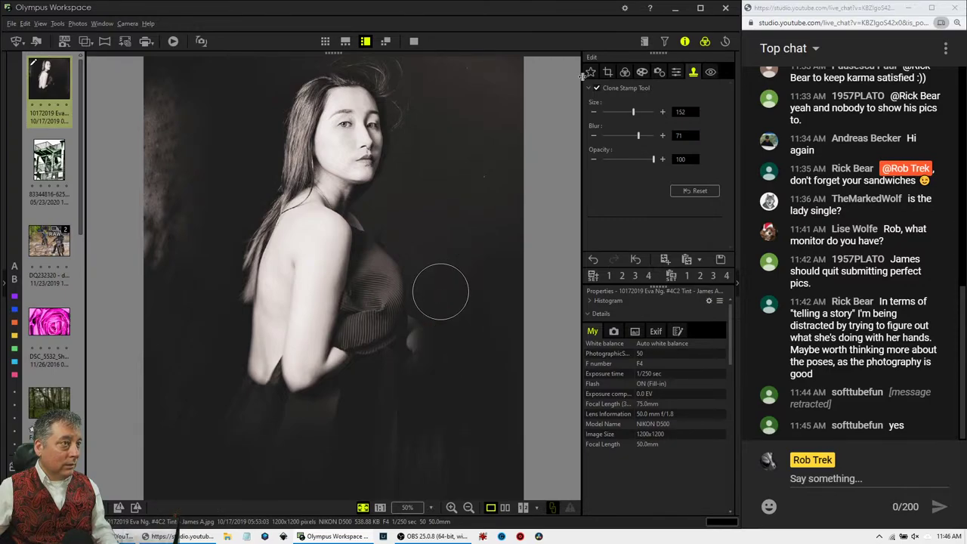
Review the portrait's crop and compare the edited version with the original side by side in full screen.
left_click(608, 72)
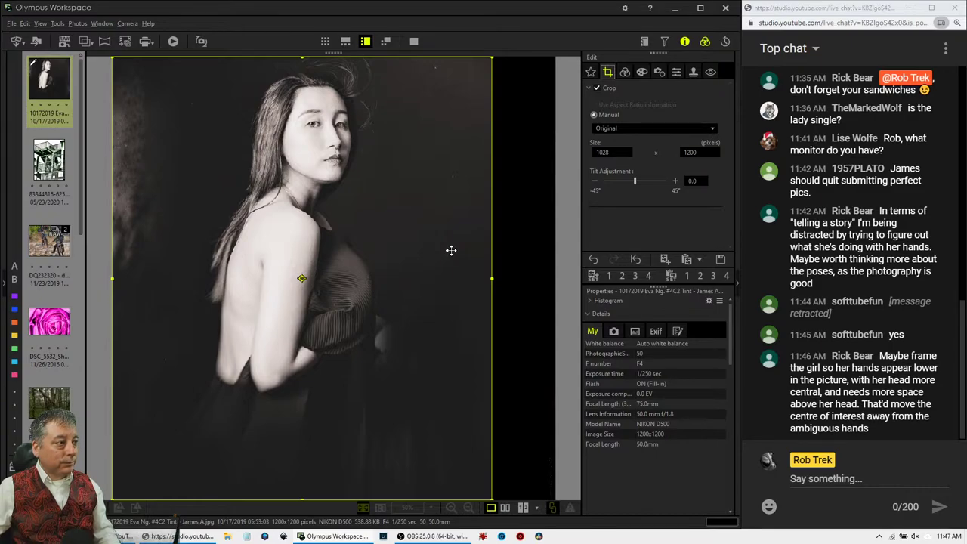
left_click(626, 72)
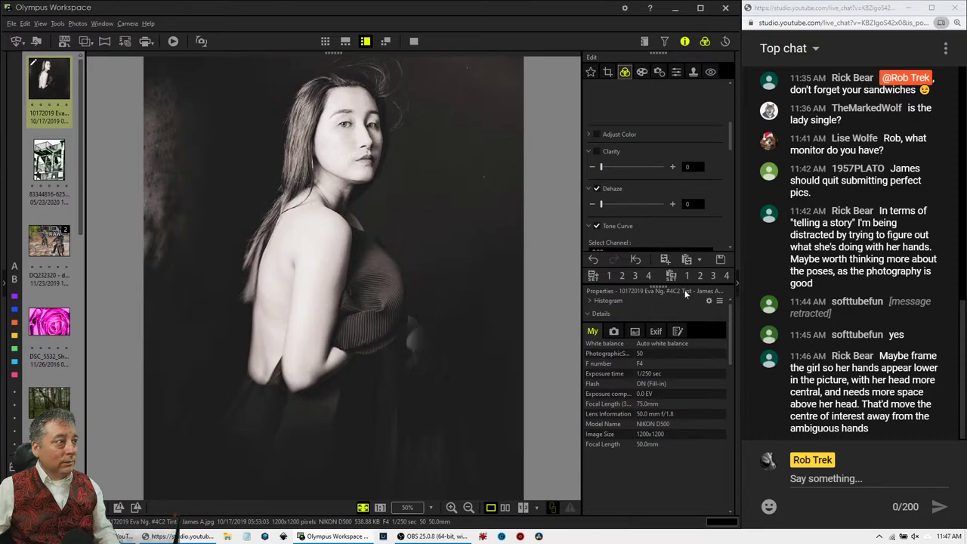
left_click(505, 508)
left_click(413, 40)
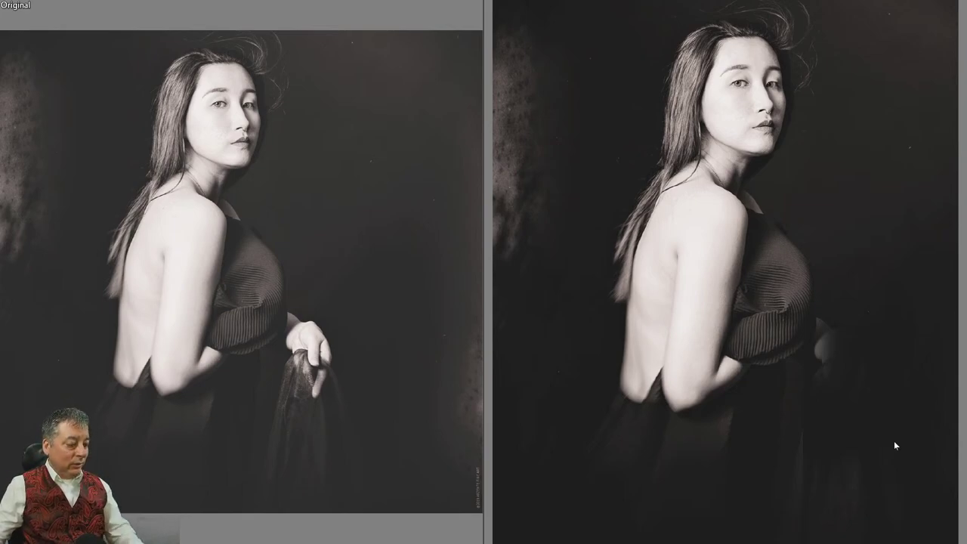
key("Escape")
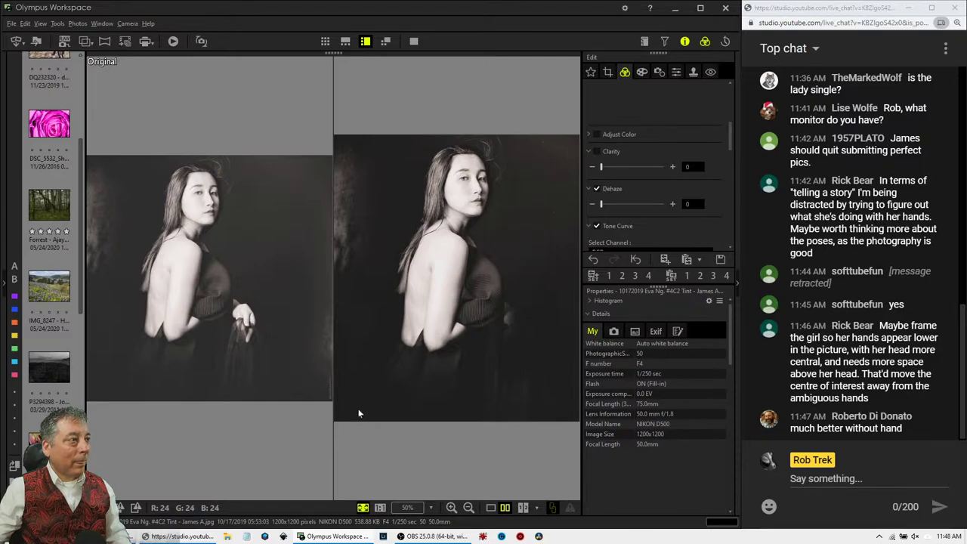
Open the green-toned staircase photo from the submissions and show it in single-image view.
scroll(65, 192, "up", 3)
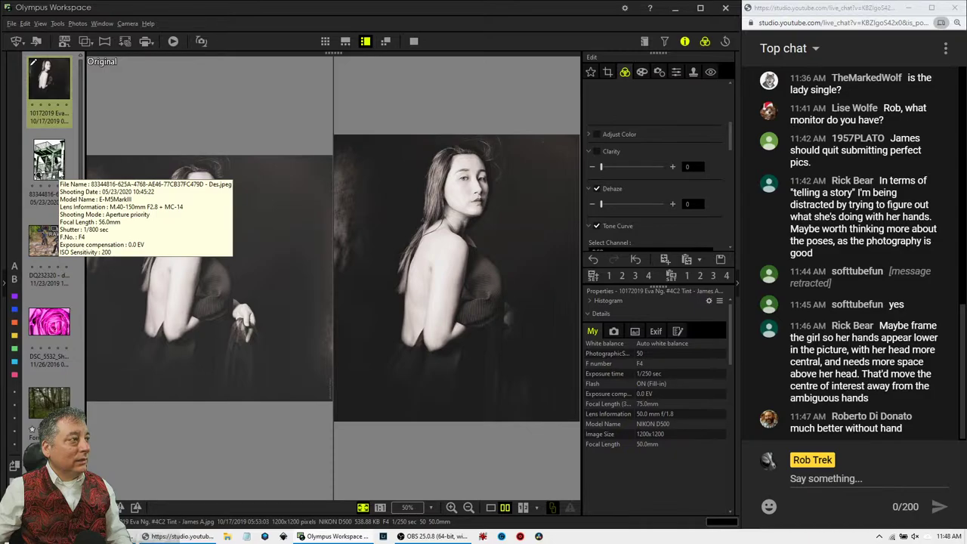
left_click(58, 174)
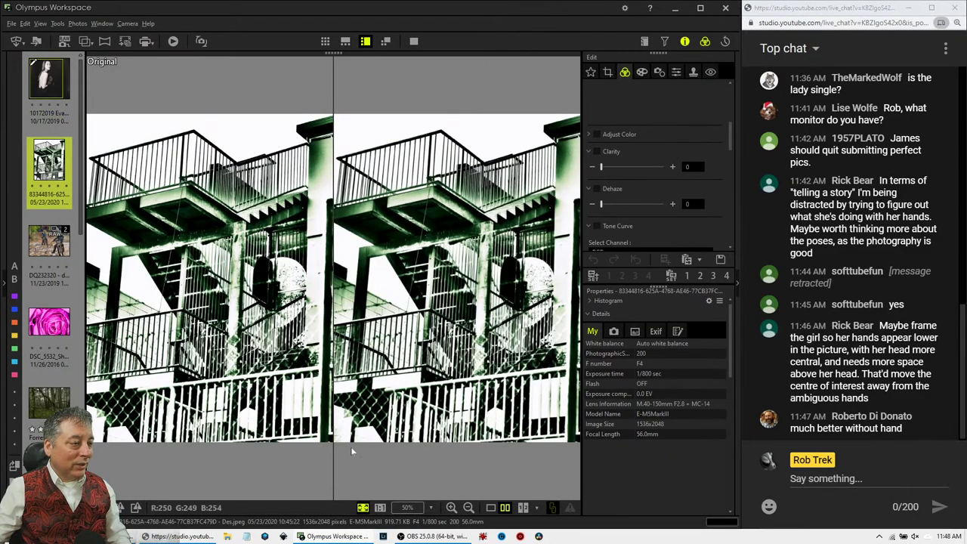
left_click(490, 507)
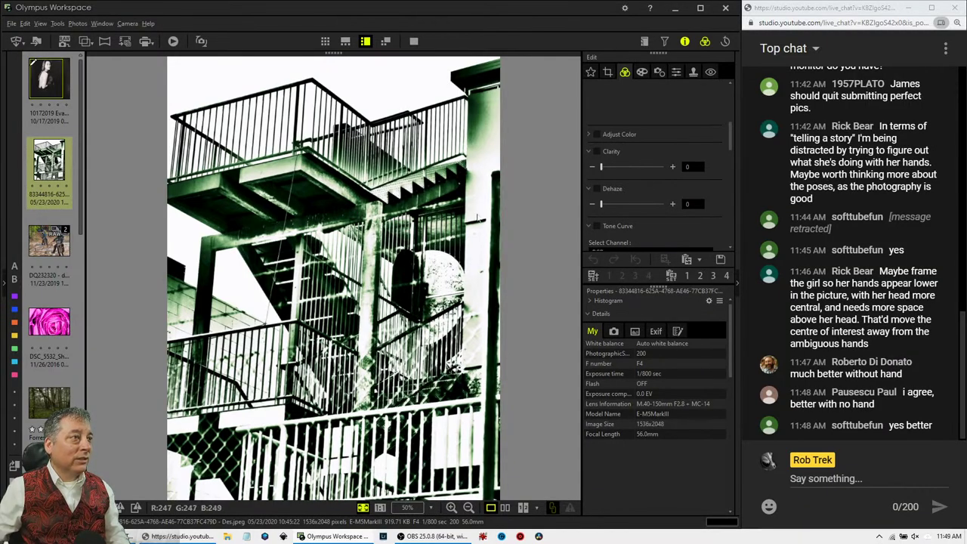
Straighten the staircase photo with a tilt adjustment of -2.2, moving a vertical guide beside the central column as reference.
left_click(608, 74)
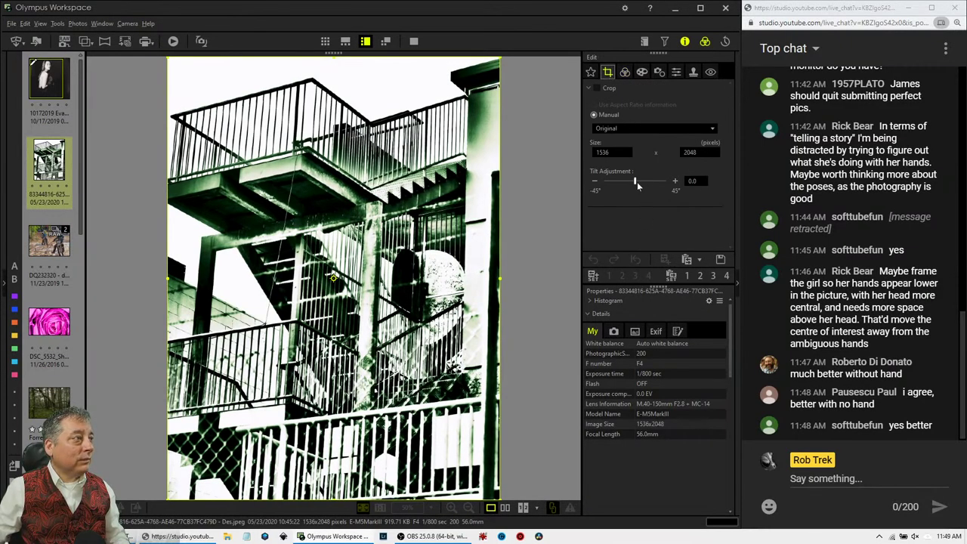
left_click_drag(635, 184, 634, 184)
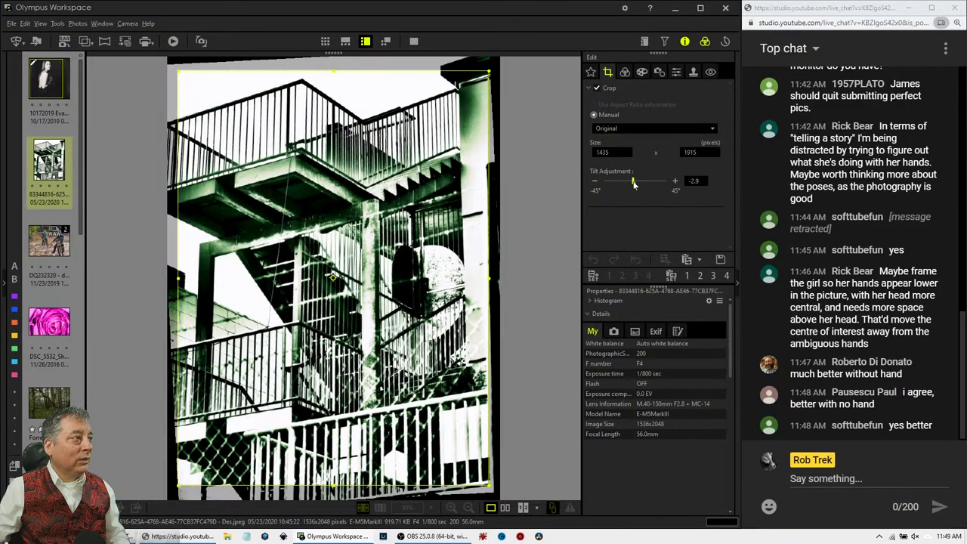
left_click_drag(634, 185, 635, 184)
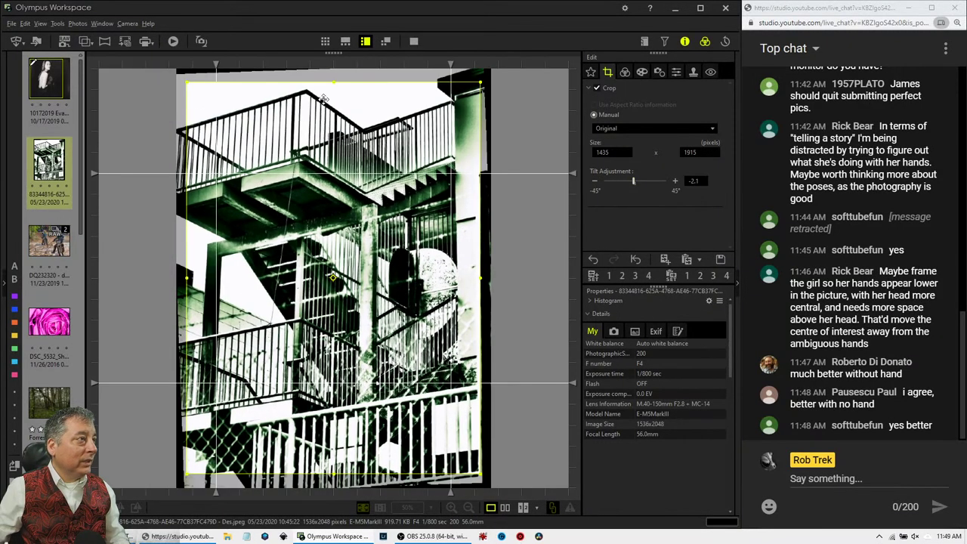
left_click_drag(216, 65, 353, 63)
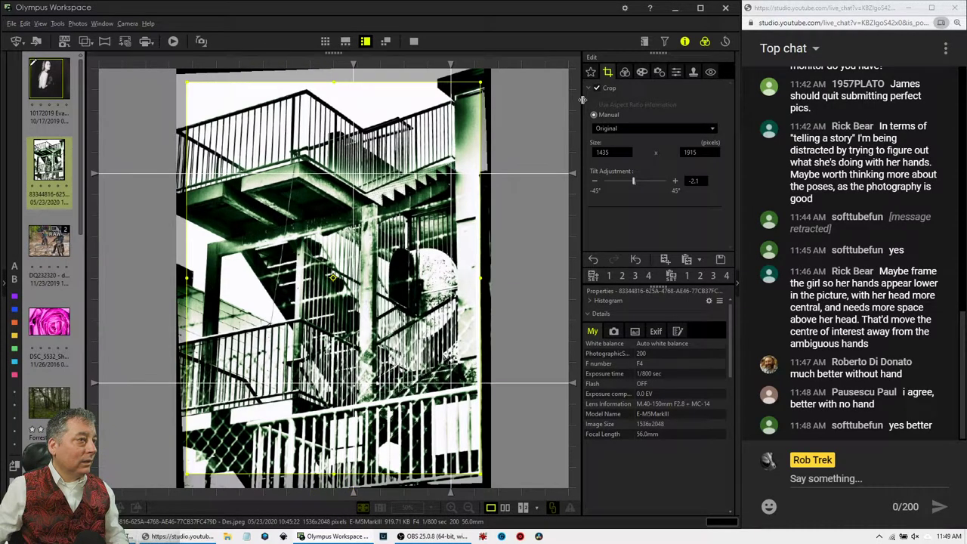
left_click(677, 183)
left_click(676, 182)
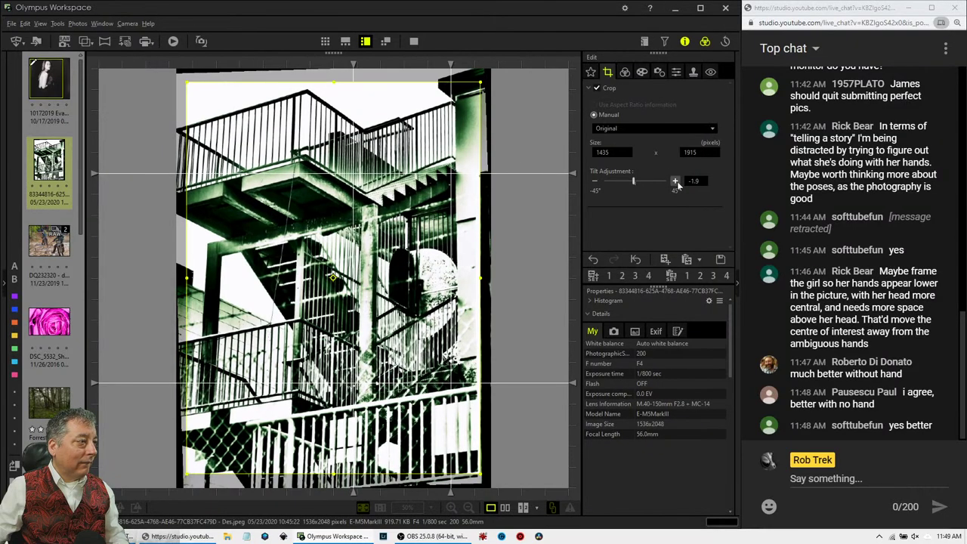
left_click(596, 183)
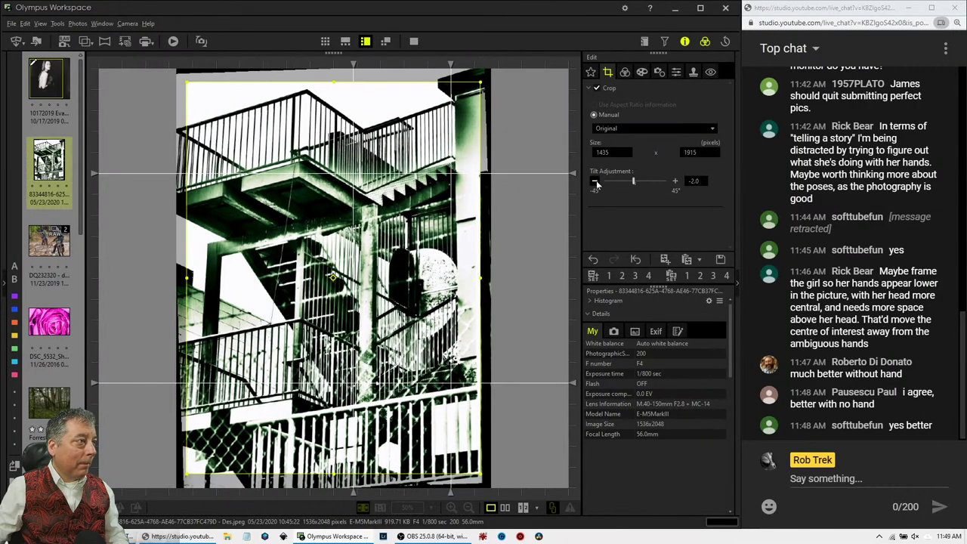
left_click(595, 182)
left_click(595, 183)
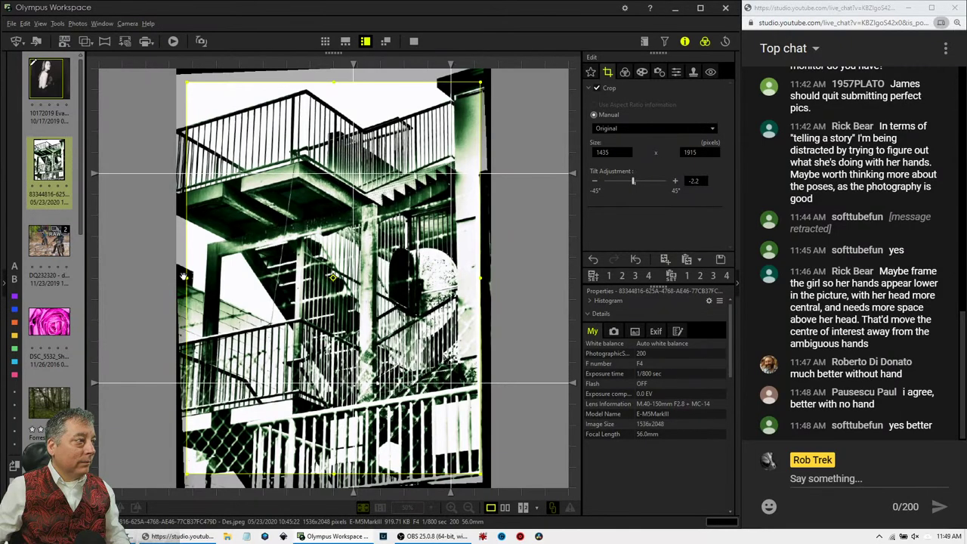
Try a free-form crop of 1312 x 1506 pixels that cuts off the wall beside the stairs and the lower fence.
left_click_drag(187, 274, 167, 275)
left_click_drag(324, 78, 332, 72)
left_click_drag(478, 275, 452, 279)
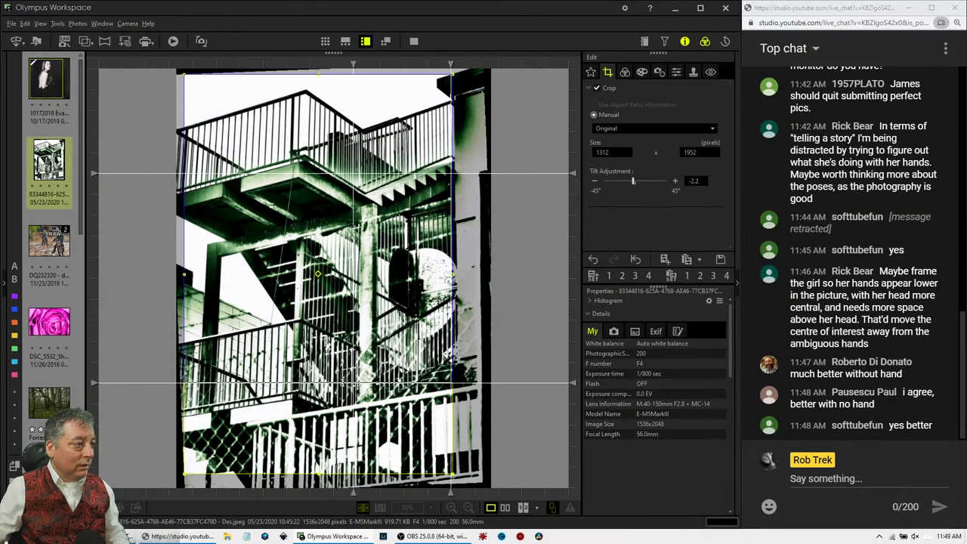
left_click_drag(343, 475, 344, 382)
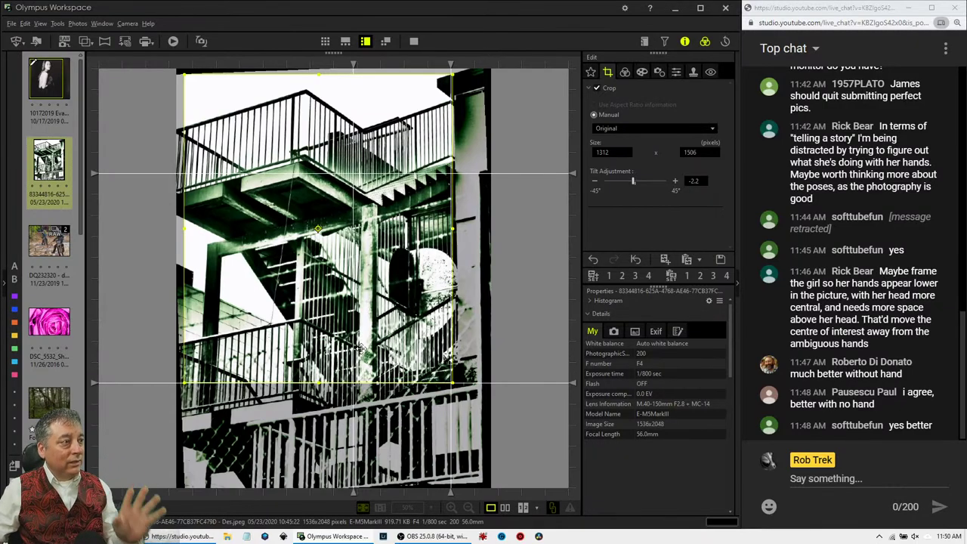
Set the crop ratio to 1:1 (6:6) and fit a 1470 x 1470 pixel square over the upper staircase.
left_click(618, 129)
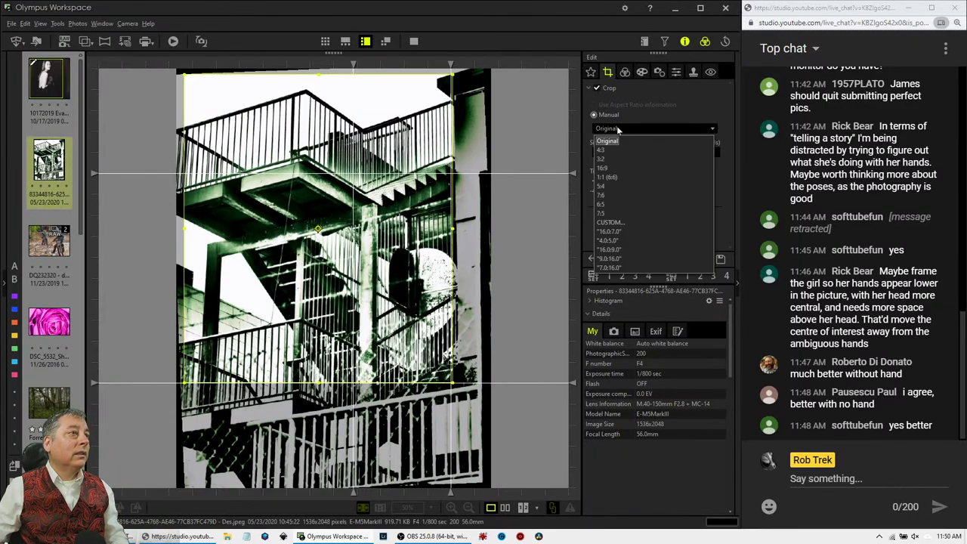
left_click(614, 176)
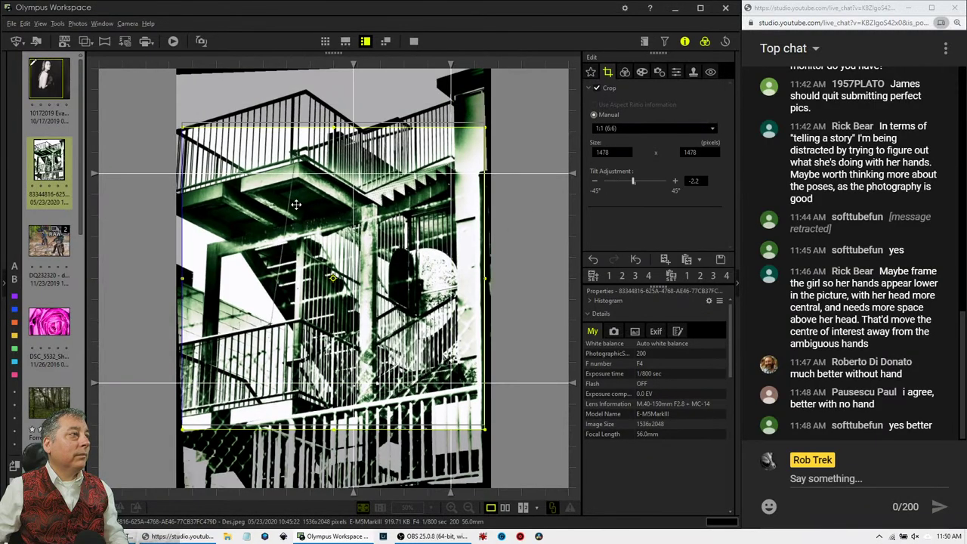
left_click_drag(297, 207, 298, 204)
left_click_drag(479, 283, 444, 286)
left_click_drag(373, 303, 370, 236)
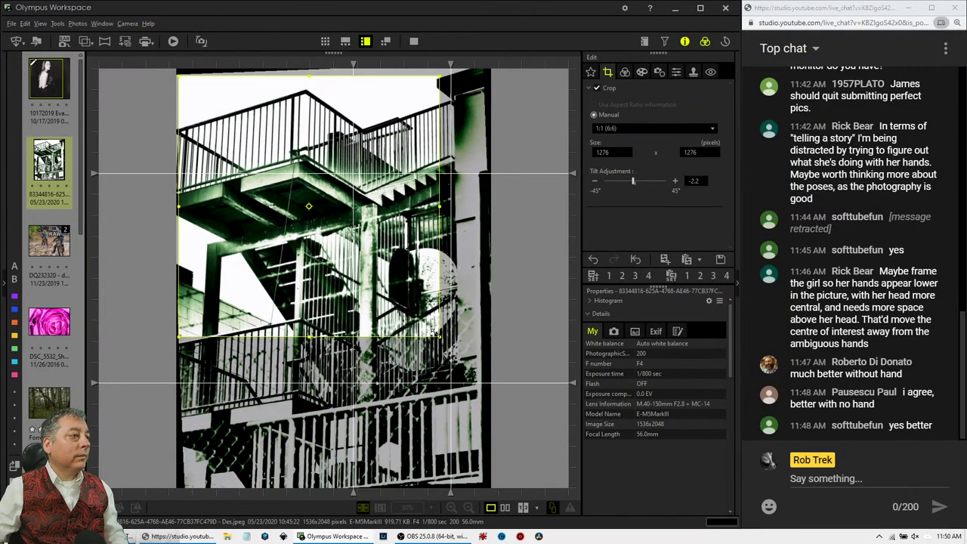
left_click_drag(396, 305, 400, 305)
left_click_drag(443, 335, 470, 383)
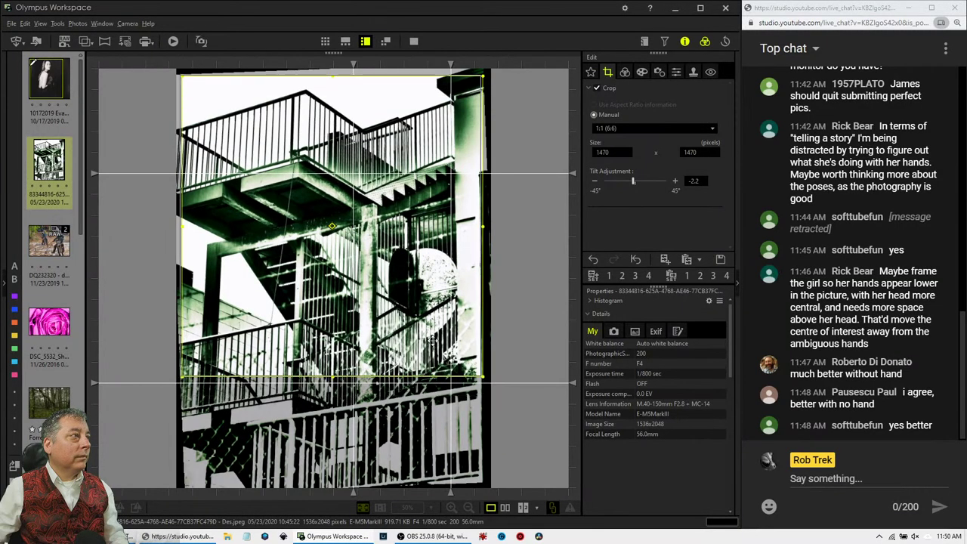
Tighten the square crop to 1328 x 1328 pixels, excluding the side wall, shift it slightly upward, and preview the cropped photo.
left_click(625, 72)
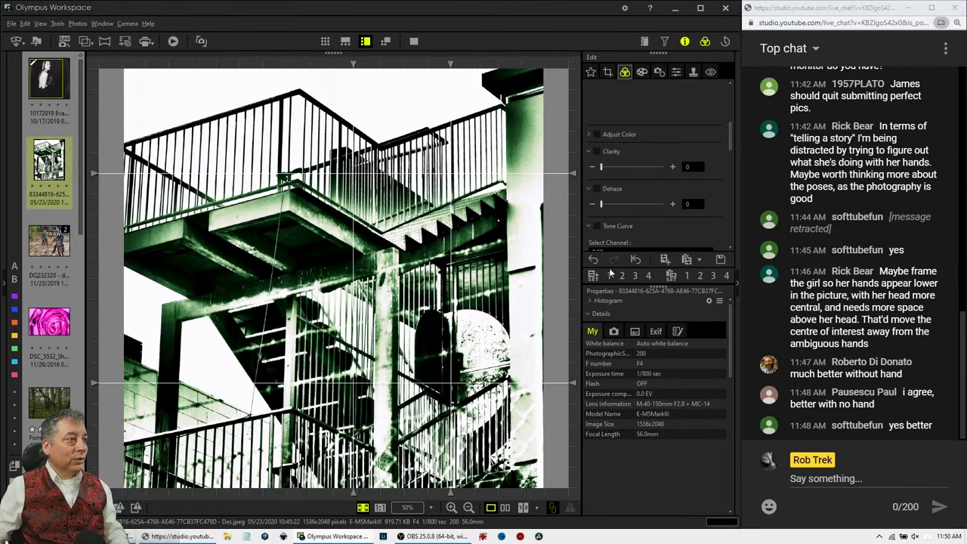
left_click(608, 72)
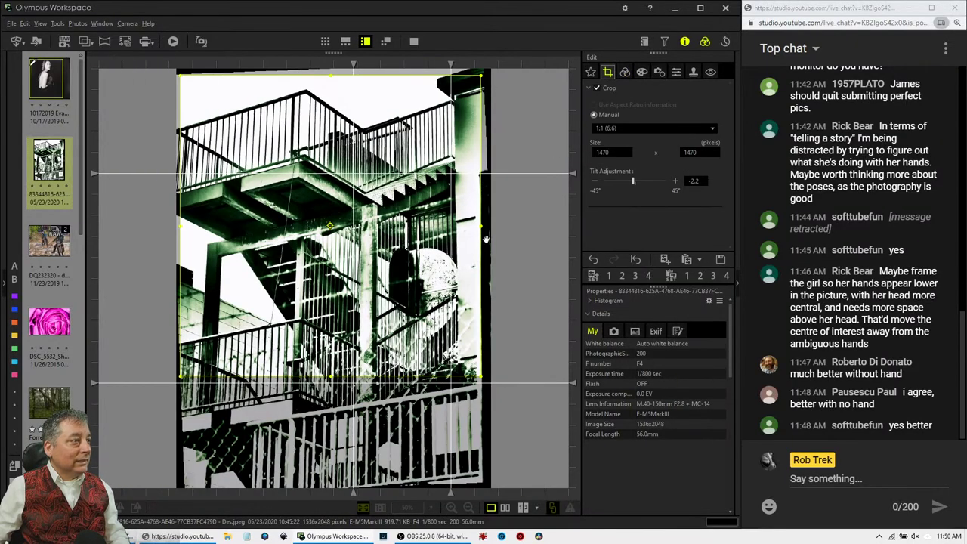
left_click_drag(479, 226, 452, 226)
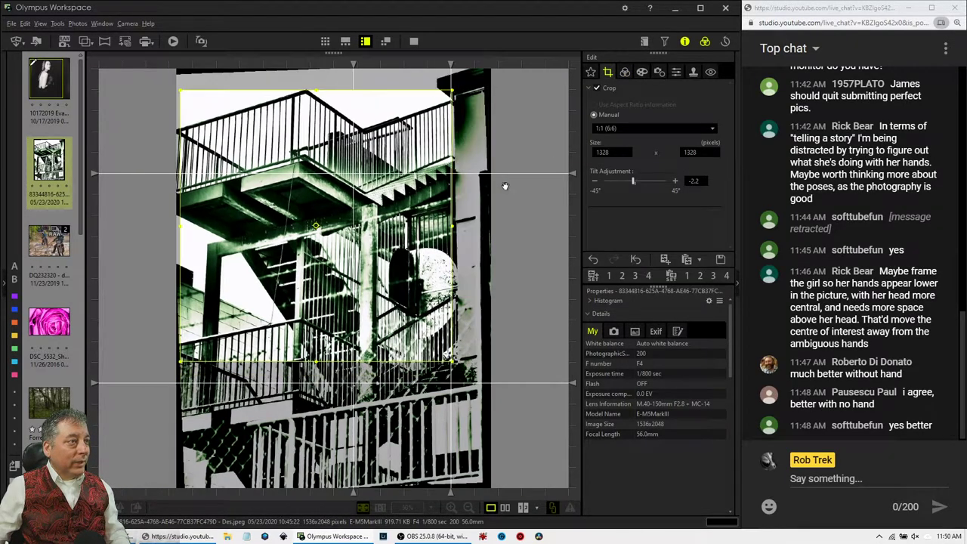
left_click(625, 76)
left_click(610, 76)
left_click_drag(428, 171, 414, 159)
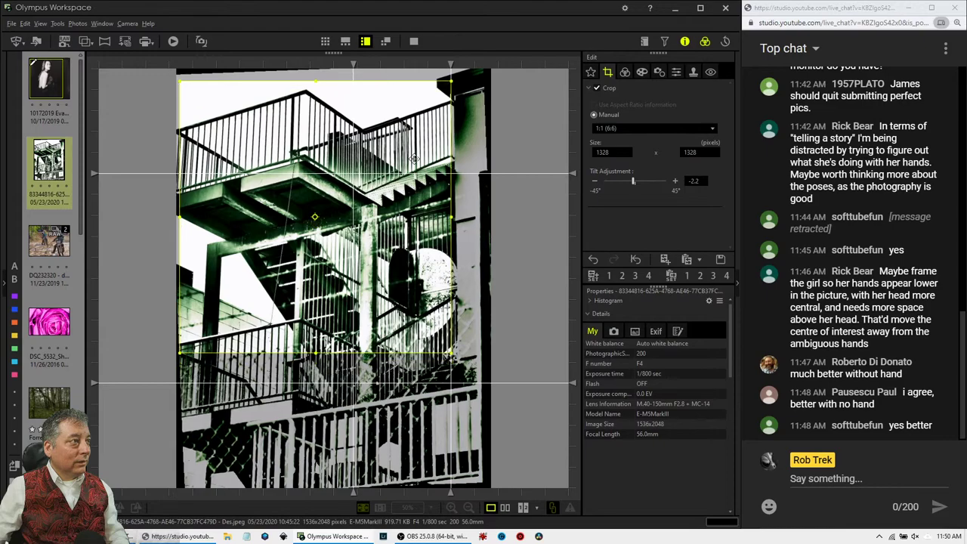
left_click(625, 71)
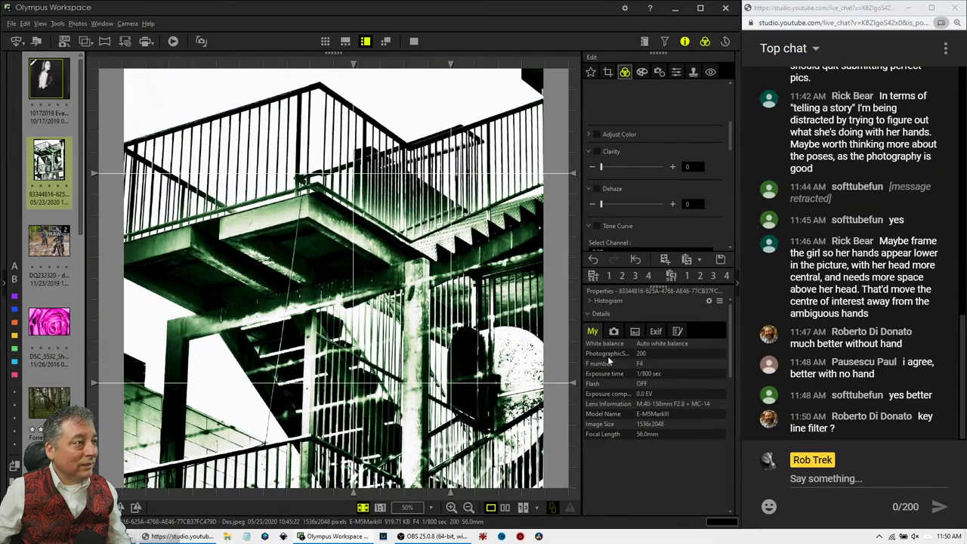
Try the Key Line II art filter on the cropped staircase photo, then return it to No Filter.
left_click(643, 71)
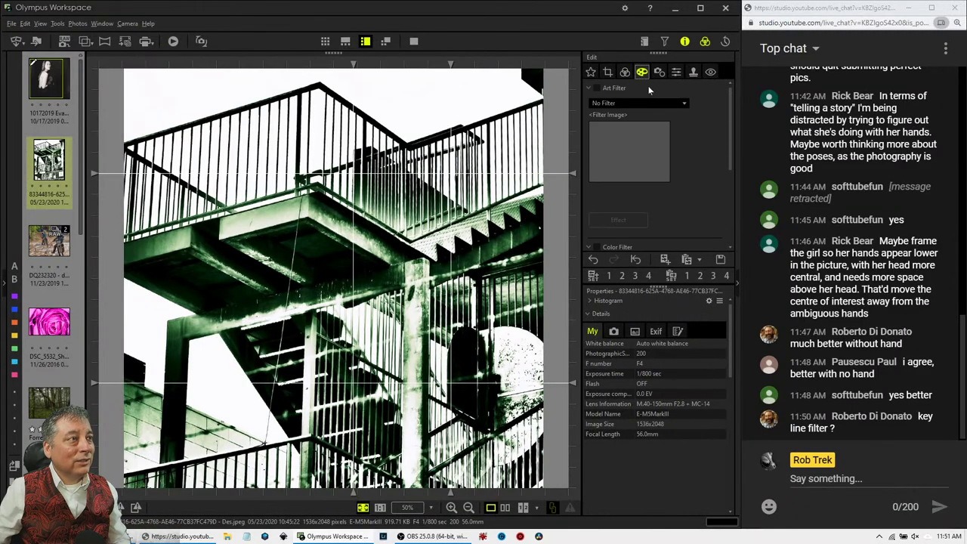
left_click(639, 103)
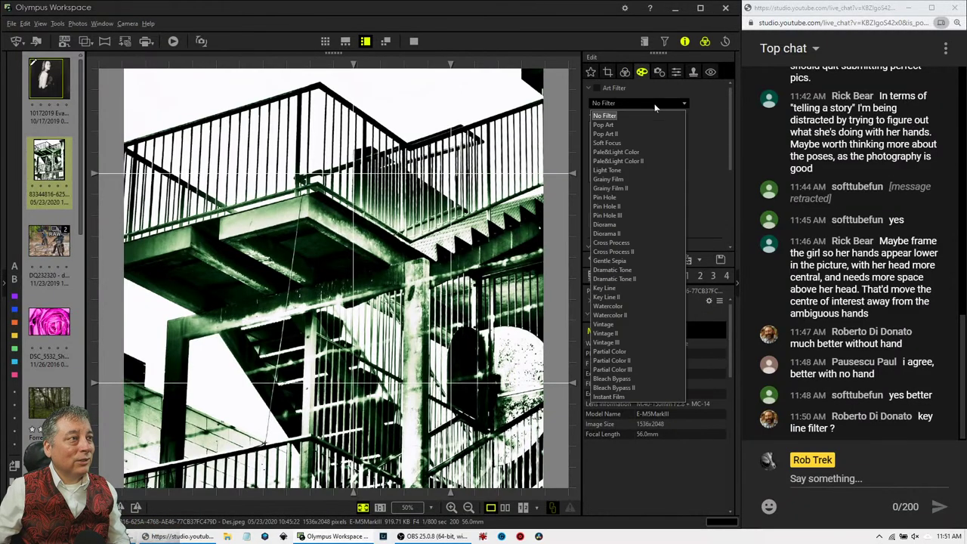
left_click(634, 297)
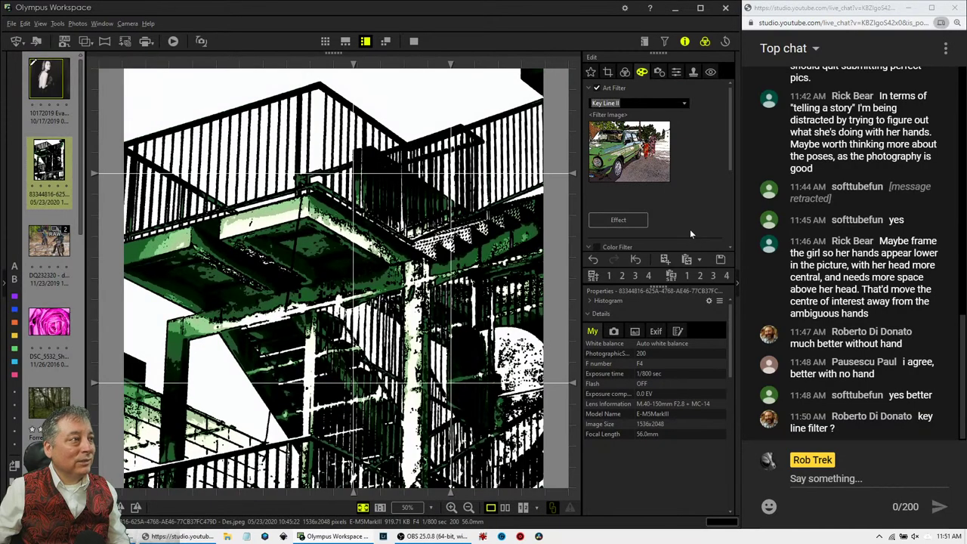
left_click(643, 102)
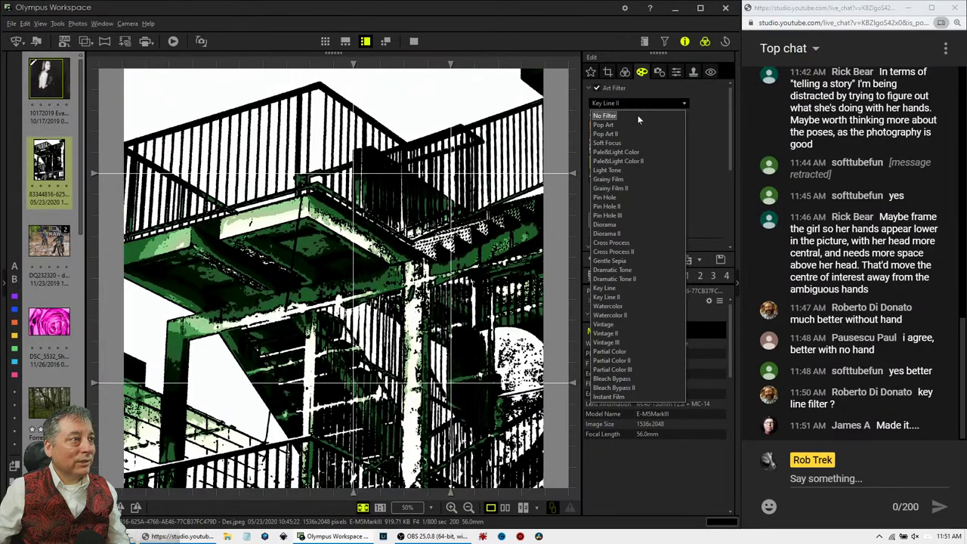
left_click(639, 120)
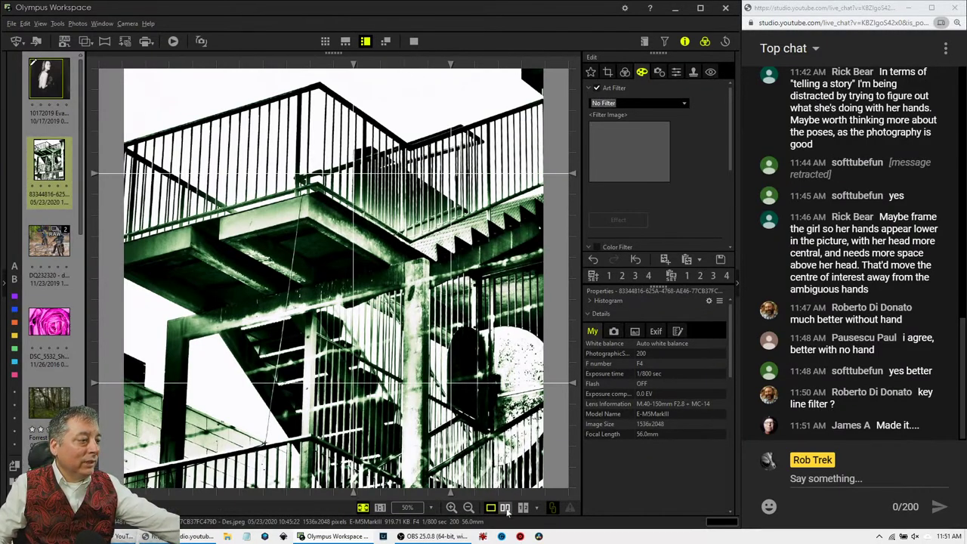
Compare the original and cropped staircase photos side by side in full screen, zooming in on the upper landing.
left_click(505, 509)
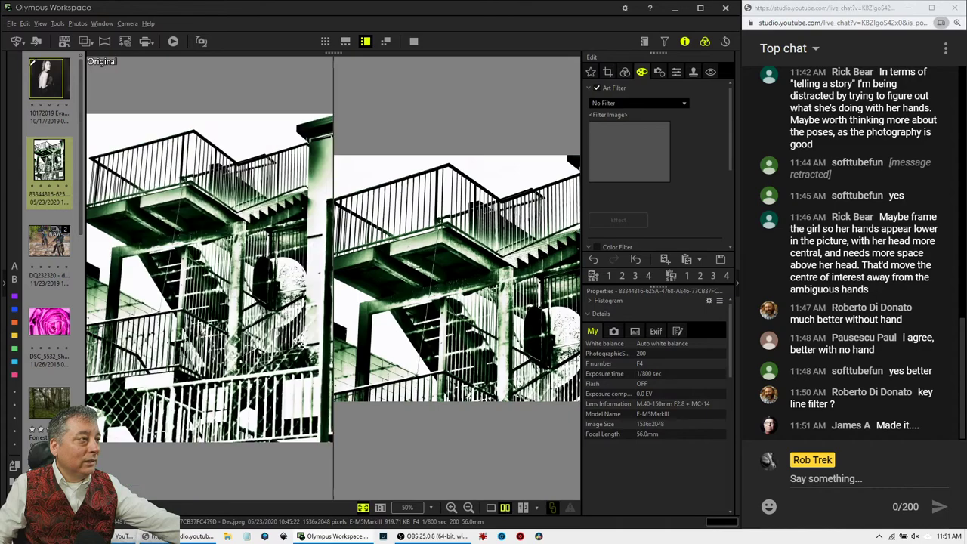
left_click(414, 41)
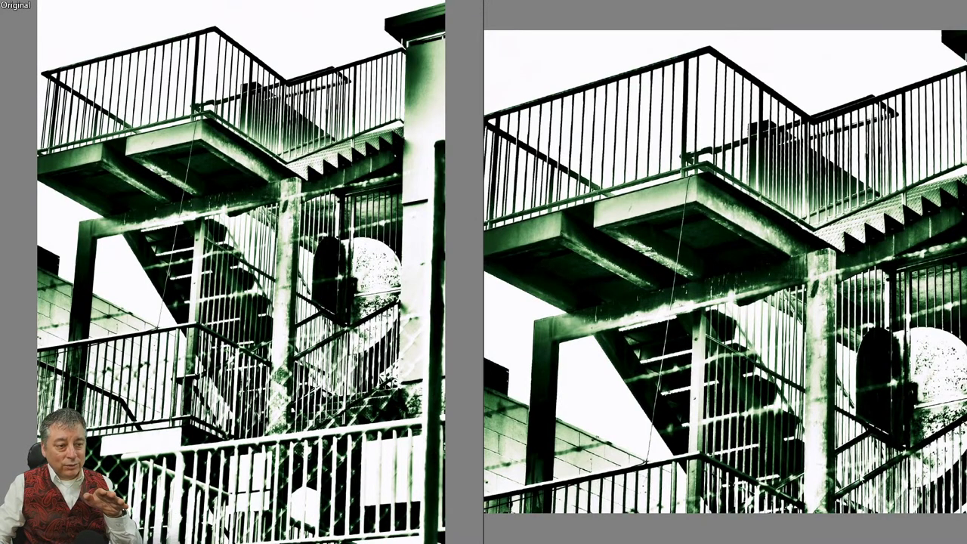
key("z")
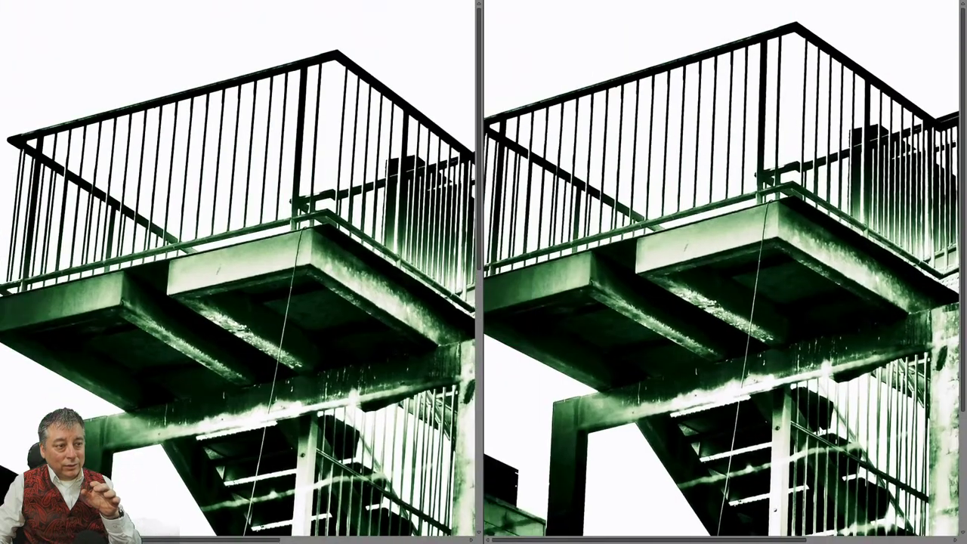
key("z")
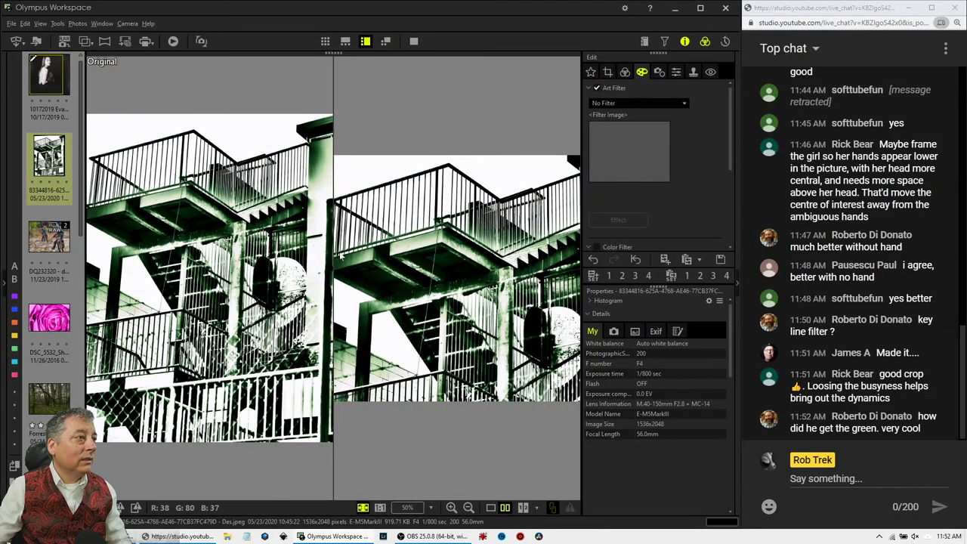
Try a 16:9 crop ratio at 1502 x 845 pixels, moving the frame up over the top landing and back over the middle stairs.
left_click(632, 104)
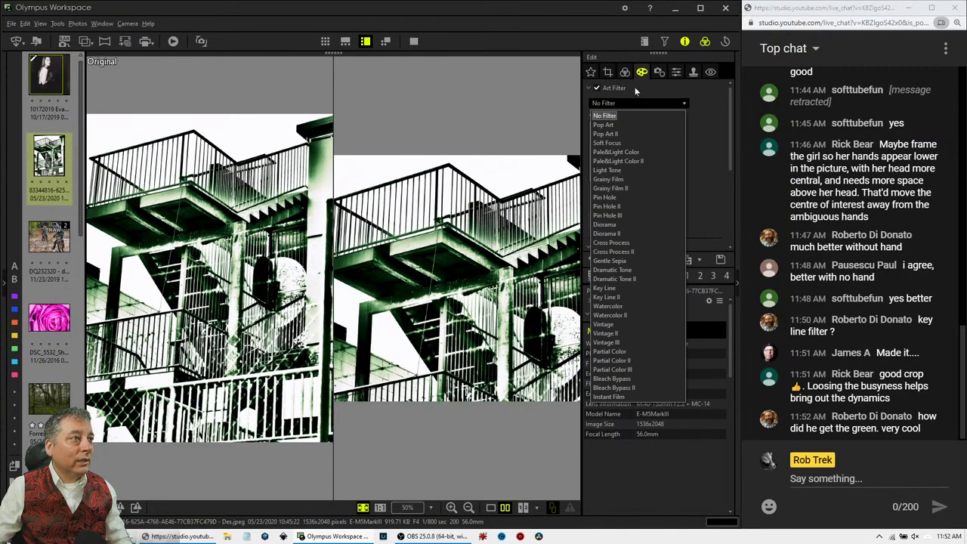
left_click(610, 72)
left_click(647, 129)
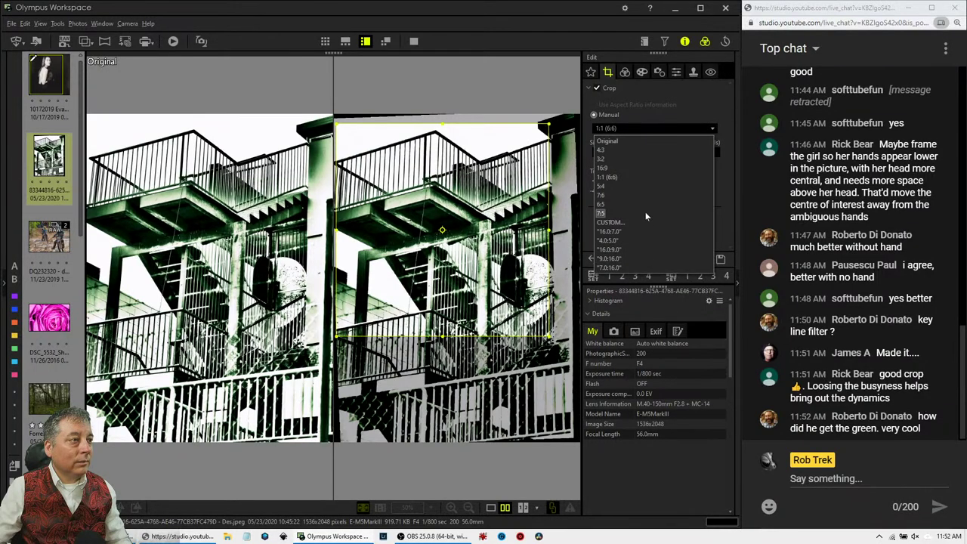
left_click(646, 163)
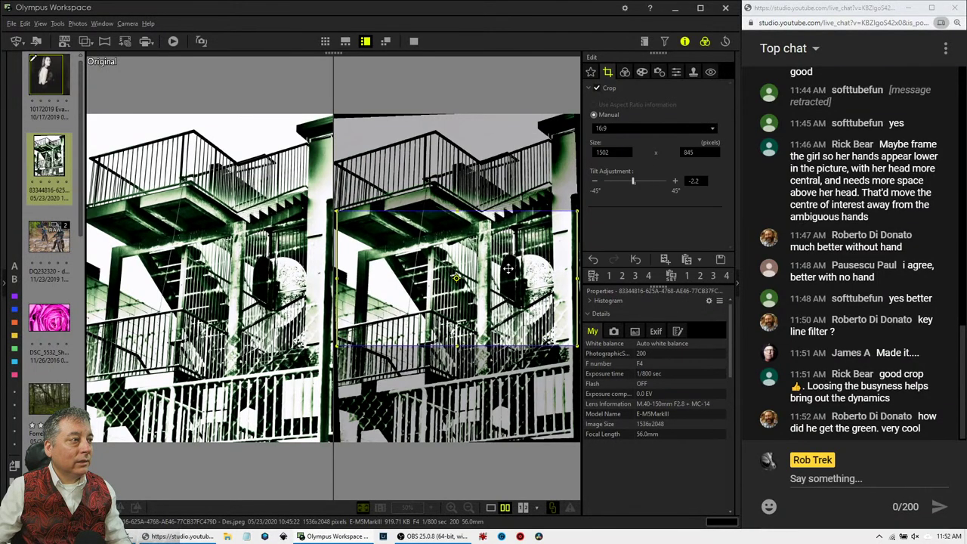
left_click(507, 192)
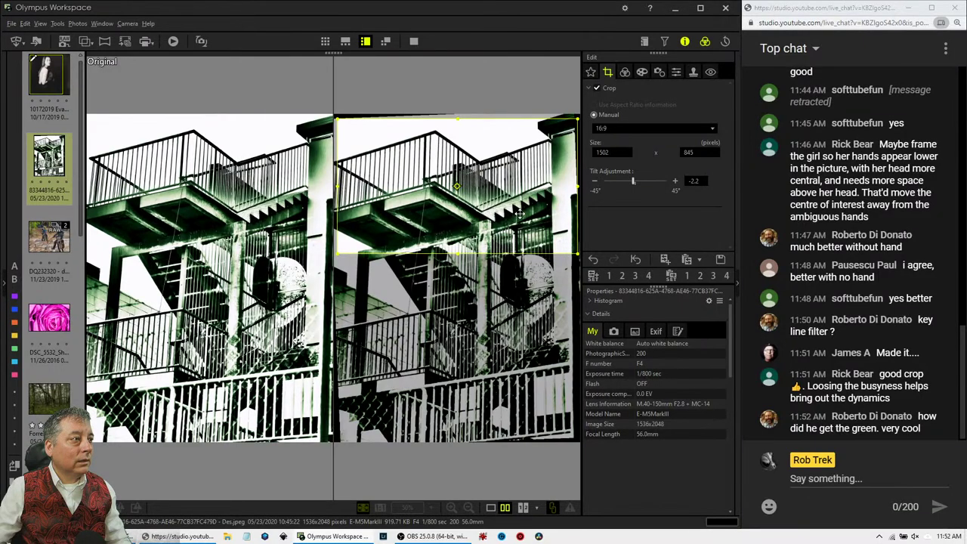
left_click_drag(520, 215, 505, 241)
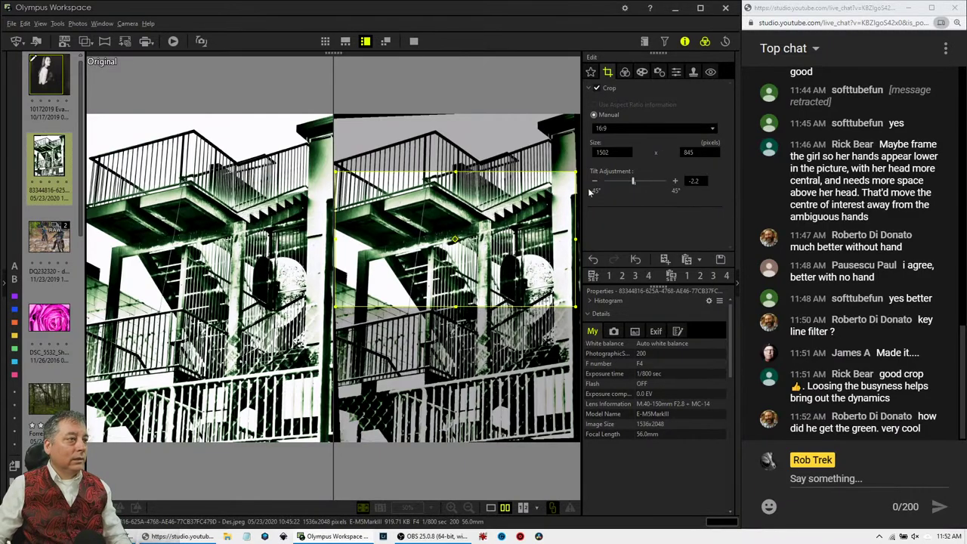
Set the crop ratio to 4:3 and fit a 1486 x 1116 pixel frame over the upper staircase.
left_click(627, 129)
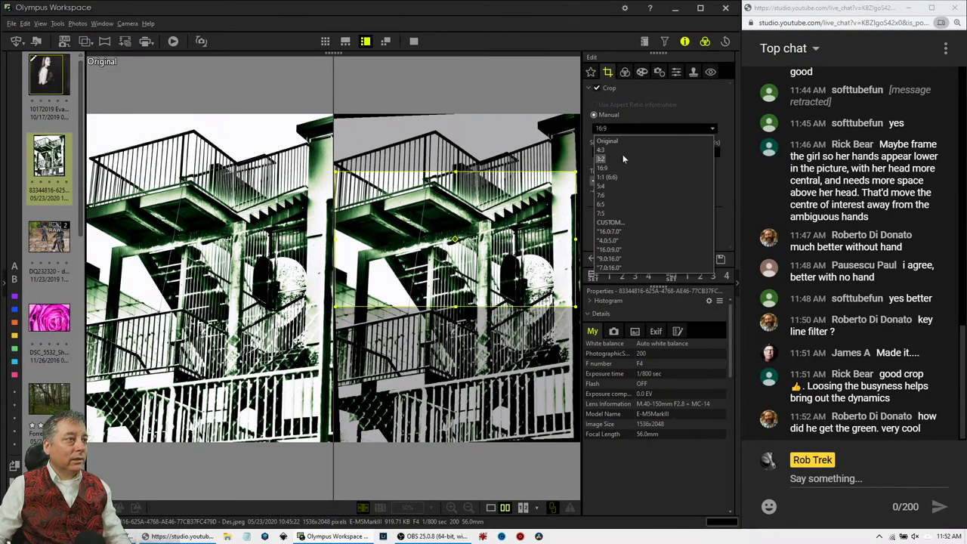
left_click(618, 150)
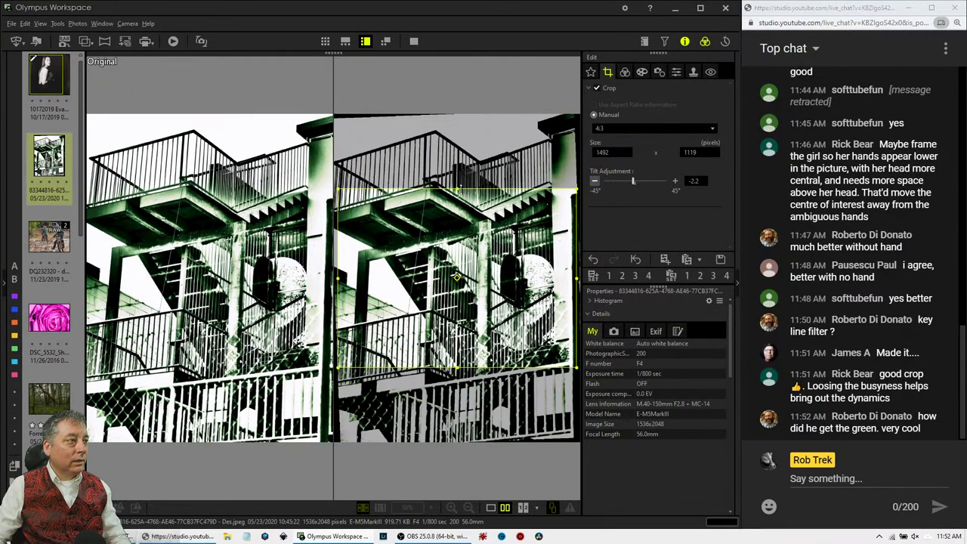
left_click_drag(457, 188, 454, 175)
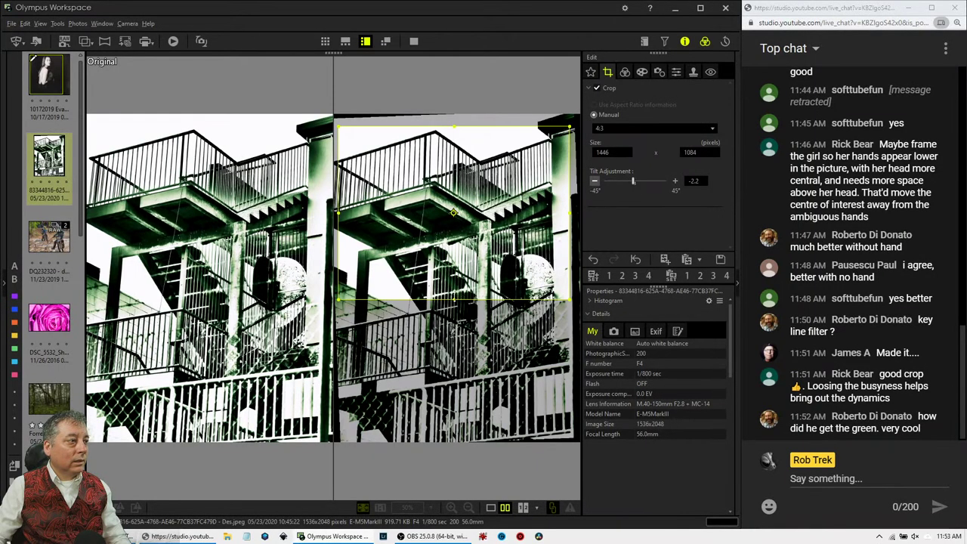
left_click_drag(454, 302, 455, 308)
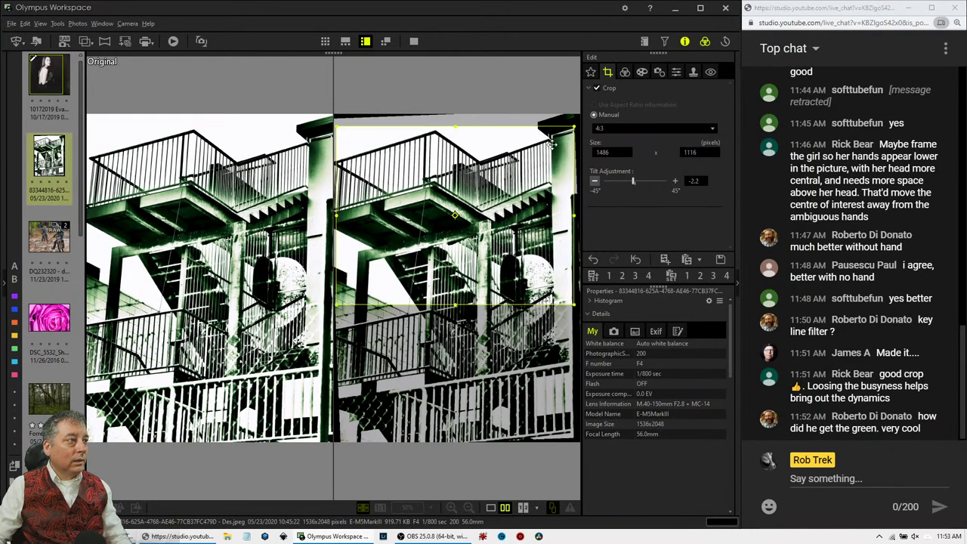
Preview the 4:3 crop in single-image view and tighten its frame to 1382 x 1036 pixels, trimming part of the side wall.
left_click(625, 72)
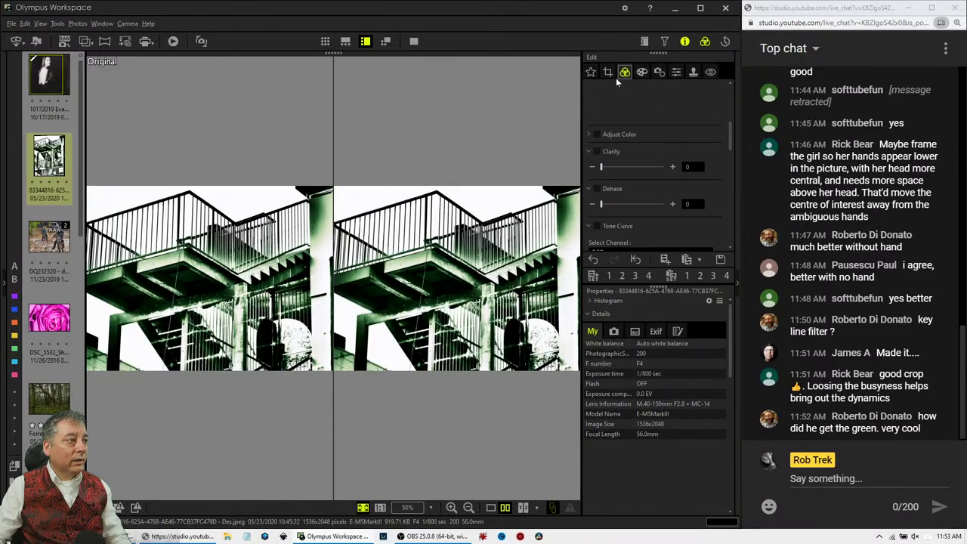
left_click(490, 507)
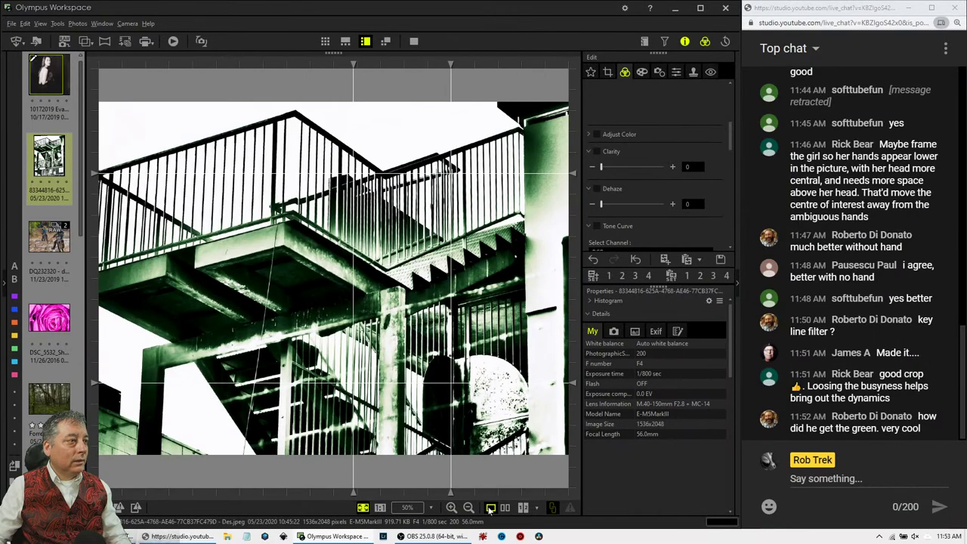
left_click(609, 73)
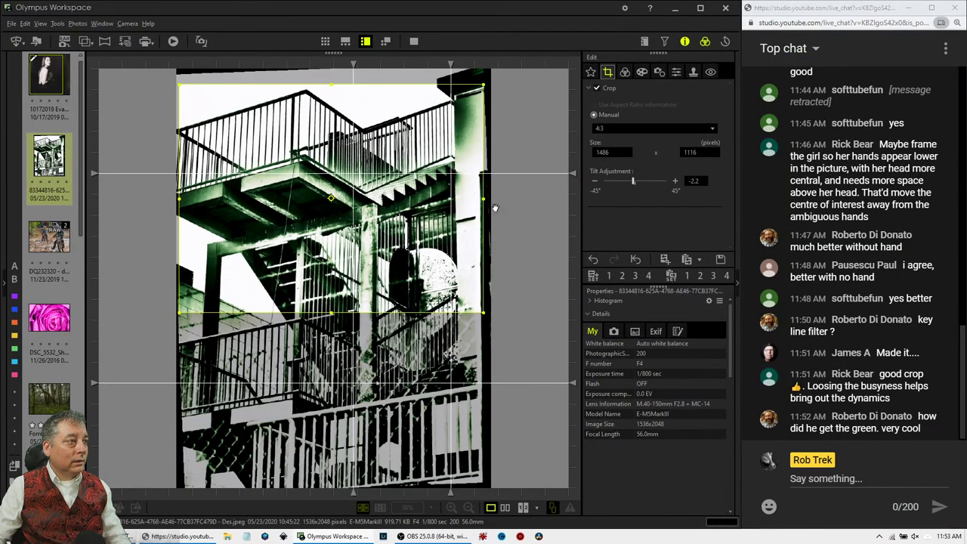
left_click_drag(484, 198, 428, 194)
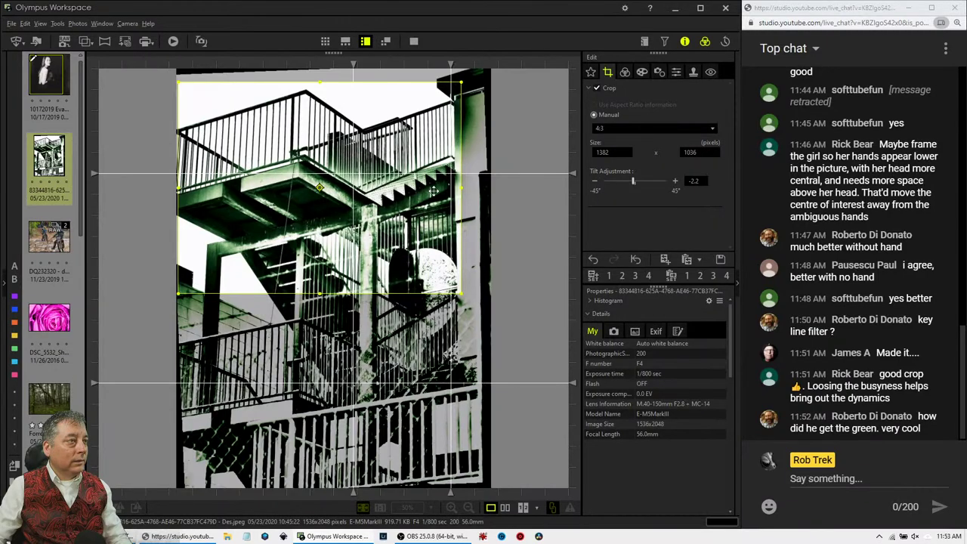
Switch the crop ratio to 1:1 (6:6) and shrink the square to 1184 x 1184 pixels over the upper landing, excluding the side wall.
left_click(627, 128)
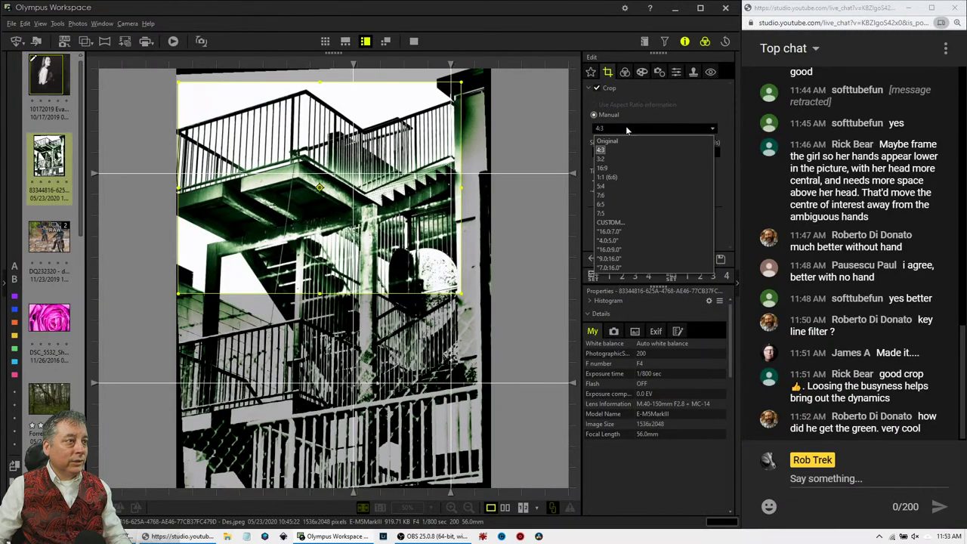
left_click(616, 175)
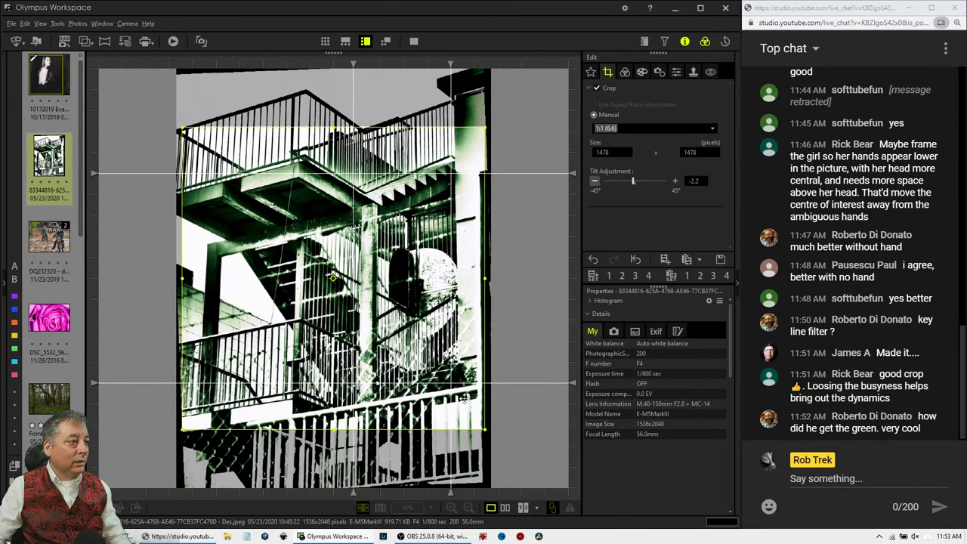
left_click_drag(485, 430, 452, 379)
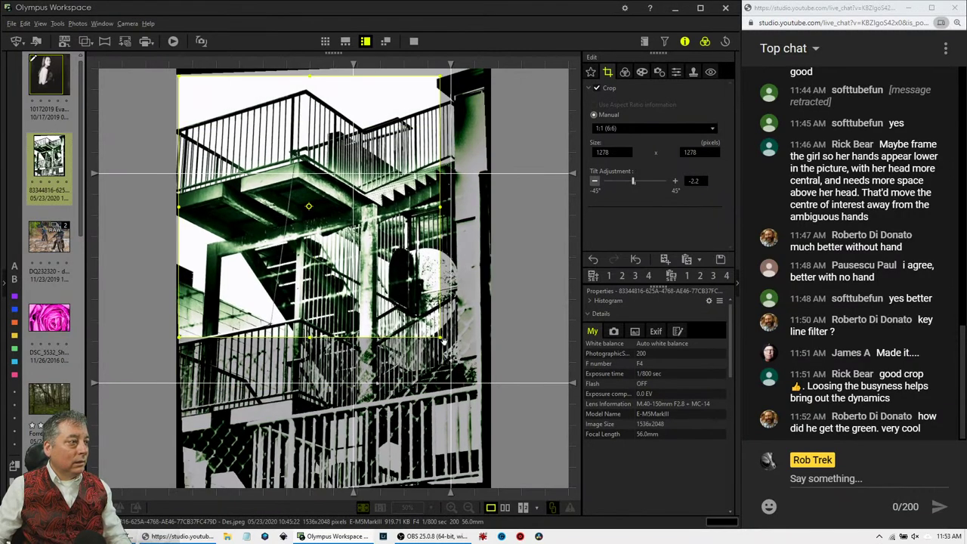
left_click_drag(439, 335, 420, 317)
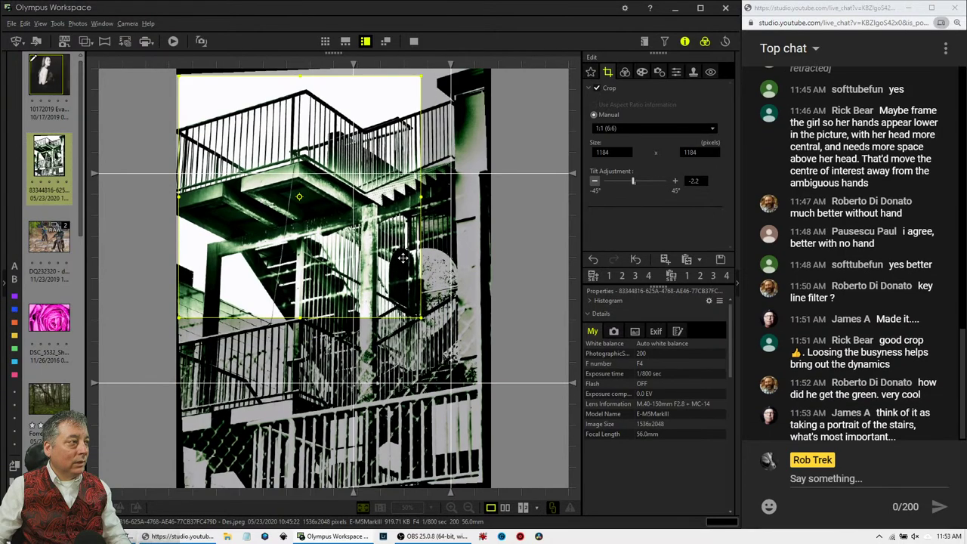
Preview the tightened square crop and compare it side by side with the original in full screen.
left_click(626, 72)
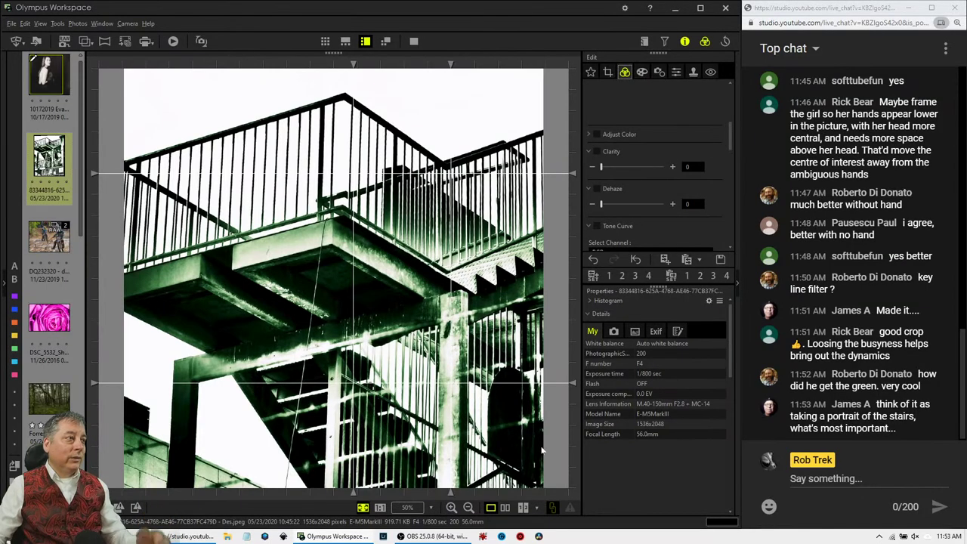
left_click(505, 507)
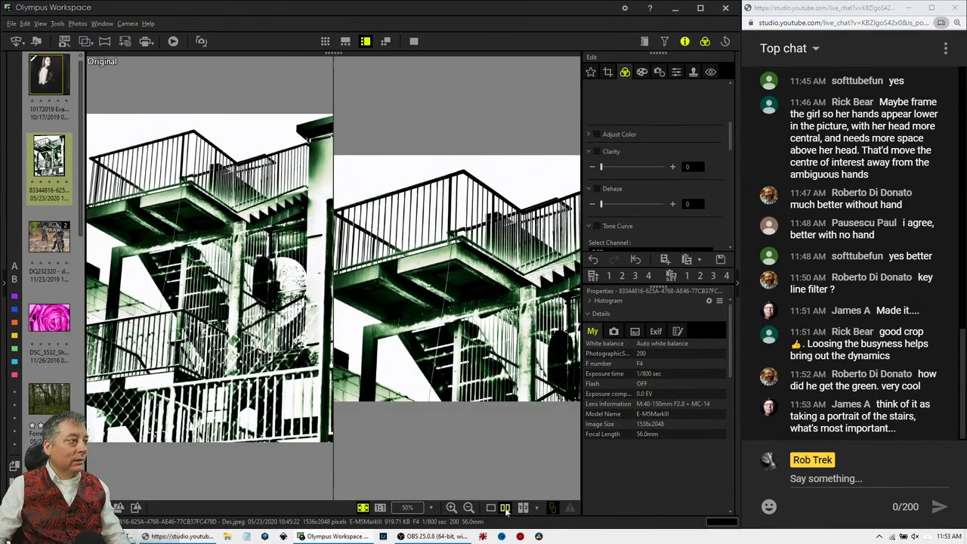
left_click(414, 42)
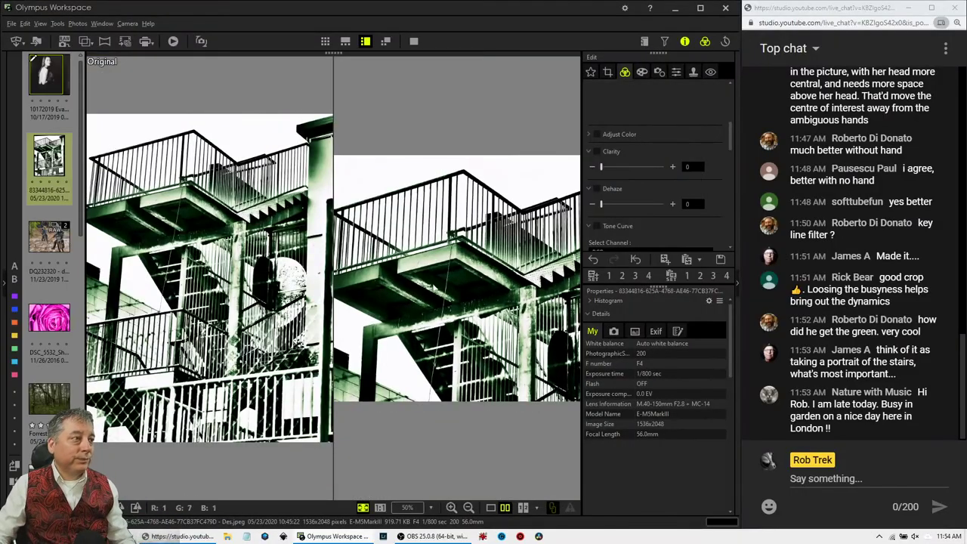
Return to single-image view, set the crop ratio to 4.0:5.0, and shrink the frame to 1160 x 1450 pixels, excluding the side wall.
left_click(490, 508)
left_click(608, 72)
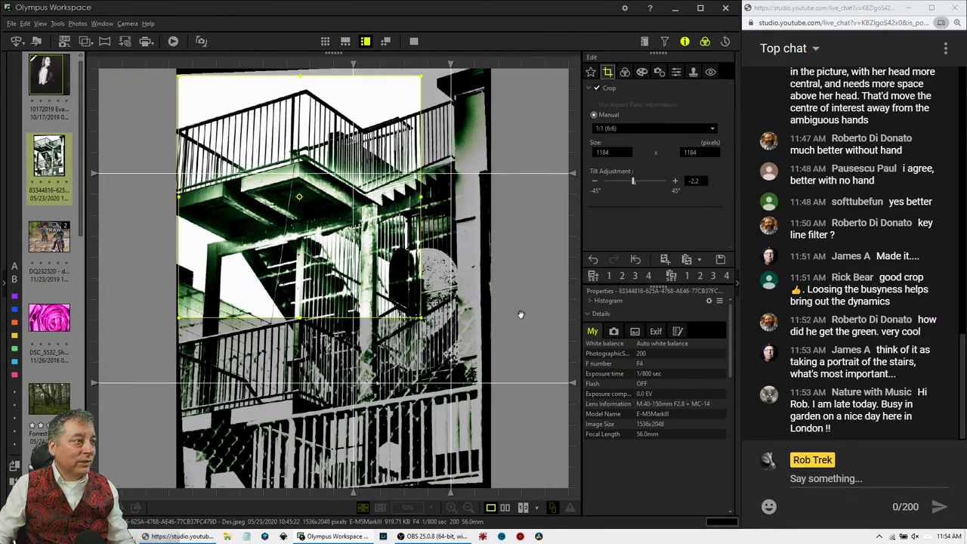
left_click(641, 126)
left_click(622, 238)
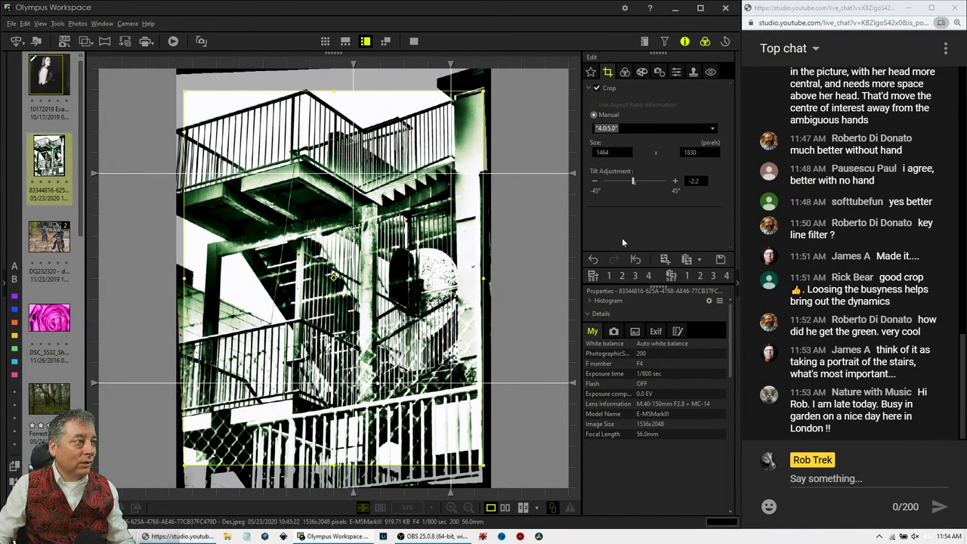
left_click_drag(484, 462, 412, 384)
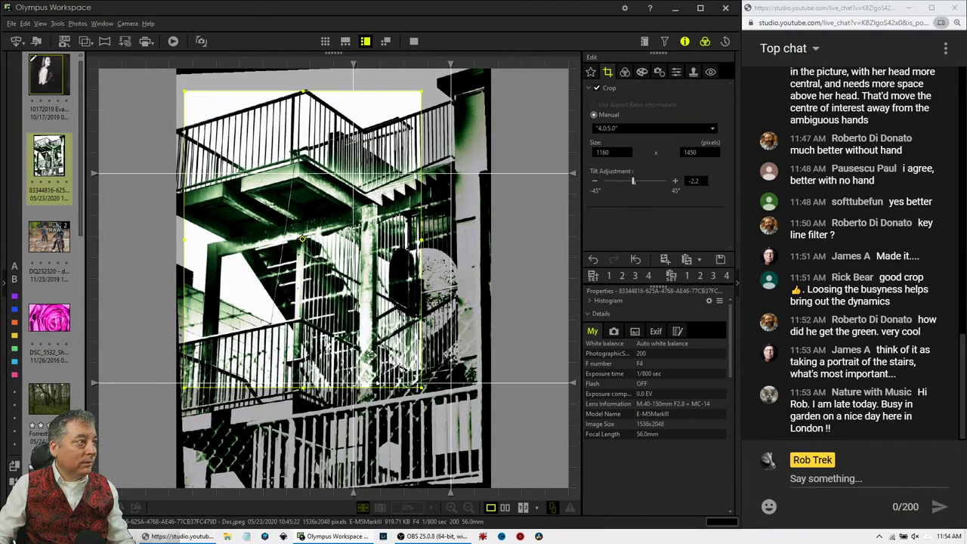
Reposition the 4:5 crop over the staircase and enlarge it to 1236 x 1546 pixels, leaving more sky above the railing.
left_click_drag(370, 355, 357, 359)
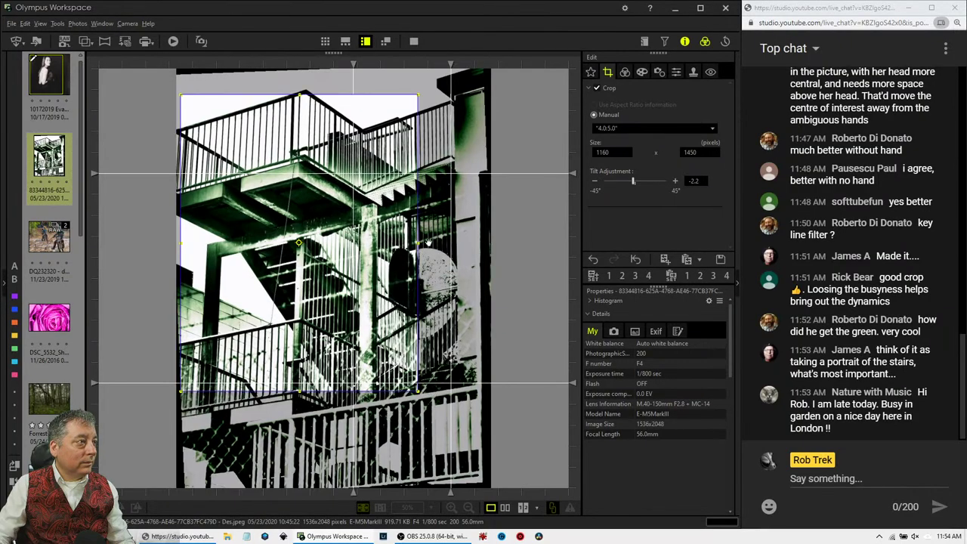
left_click_drag(381, 178, 384, 178)
left_click_drag(420, 101, 436, 76)
left_click_drag(355, 191, 352, 197)
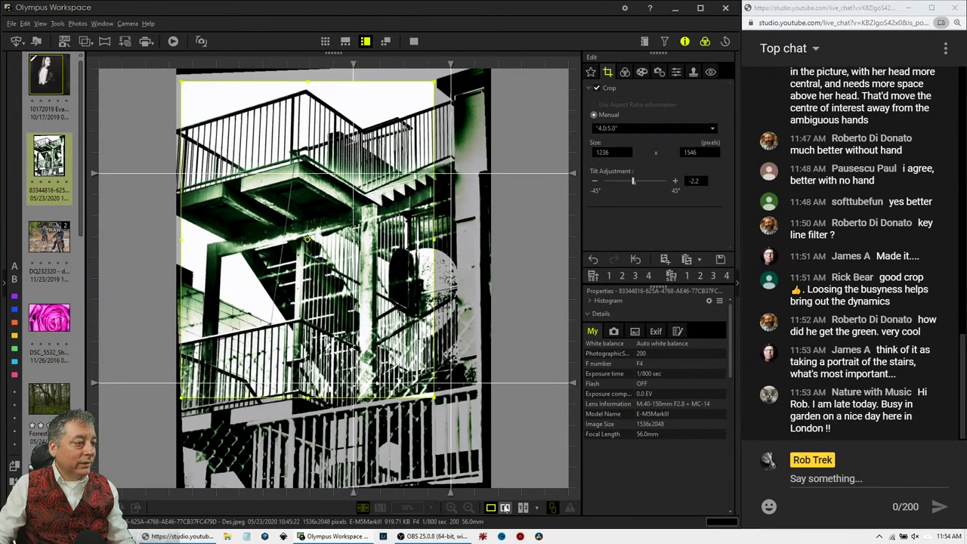
Preview the 4:5 crop and compare it side by side with the original staircase photo in full screen.
left_click(625, 71)
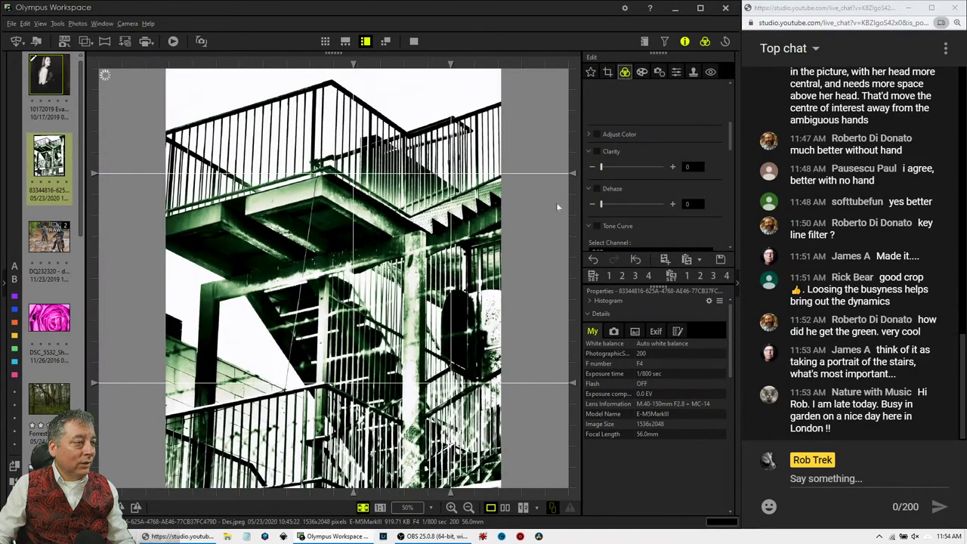
left_click(505, 507)
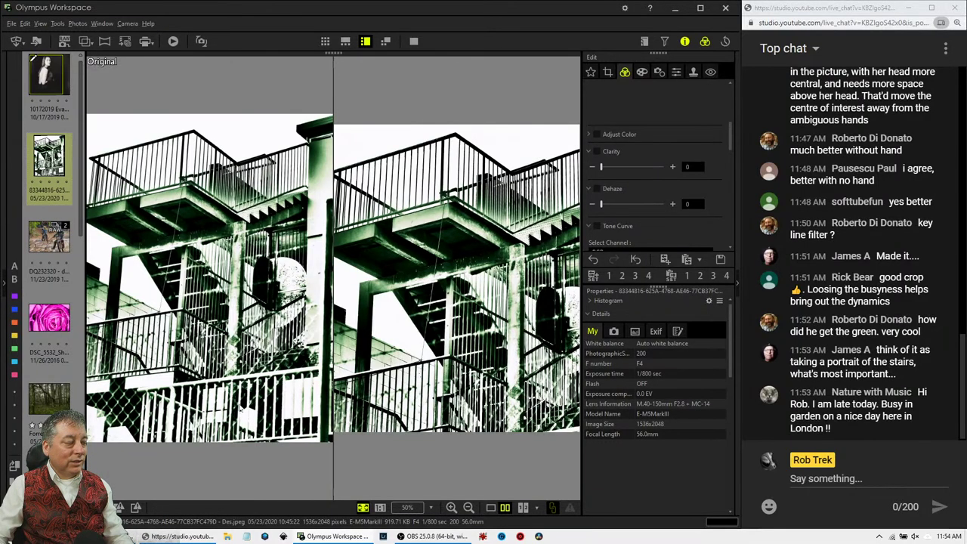
left_click(413, 41)
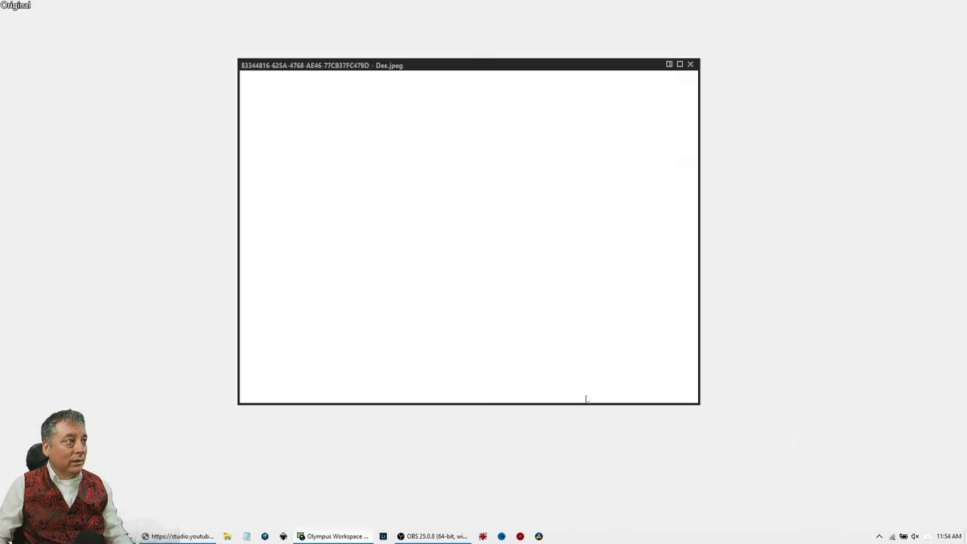